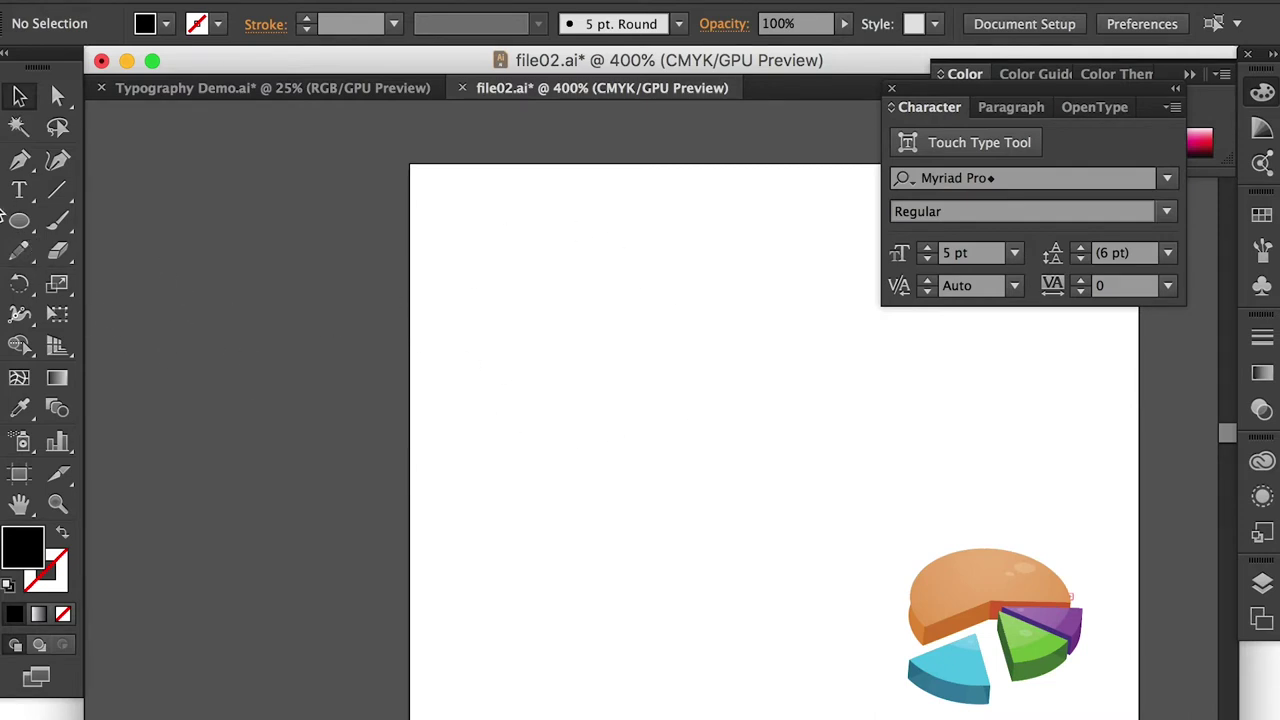
- Draw a circle about 0.83 in across with no fill and a black stroke above the pie chart
{"action": "left_click_drag", "start_coordinate": [12, 227], "coordinate": [98, 222]}
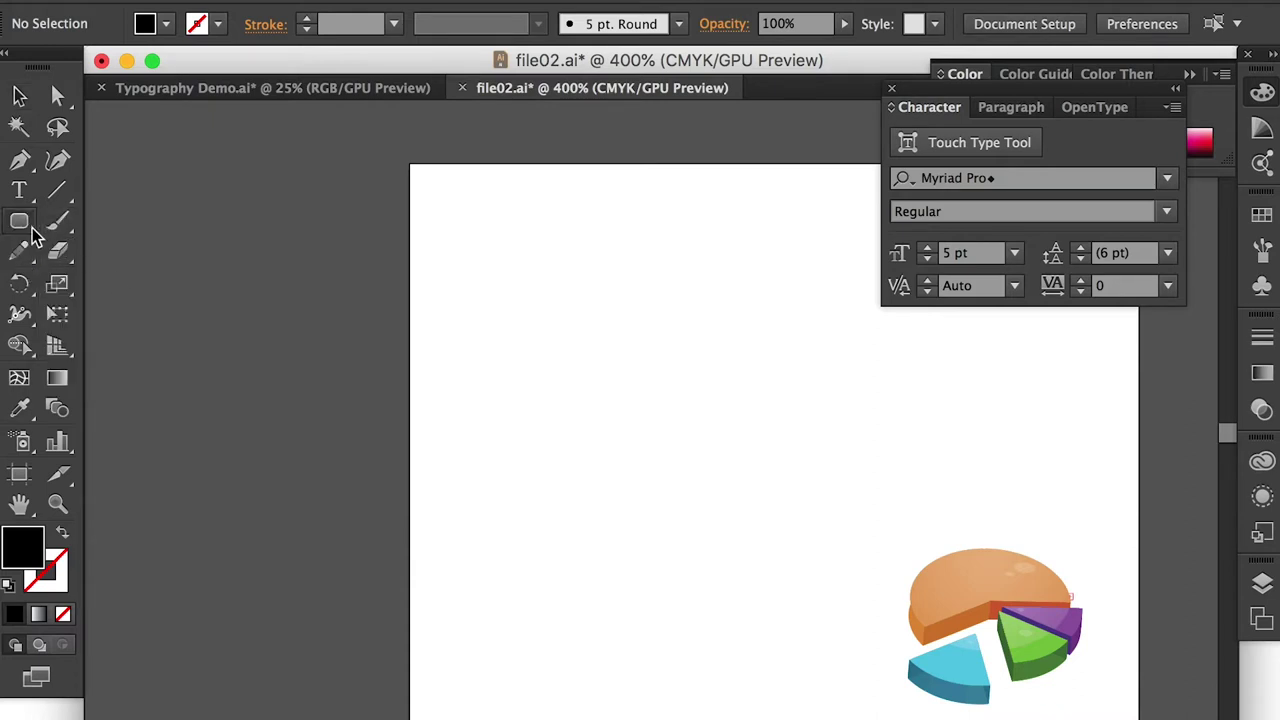
{"action": "left_click_drag", "start_coordinate": [19, 221], "coordinate": [171, 280]}
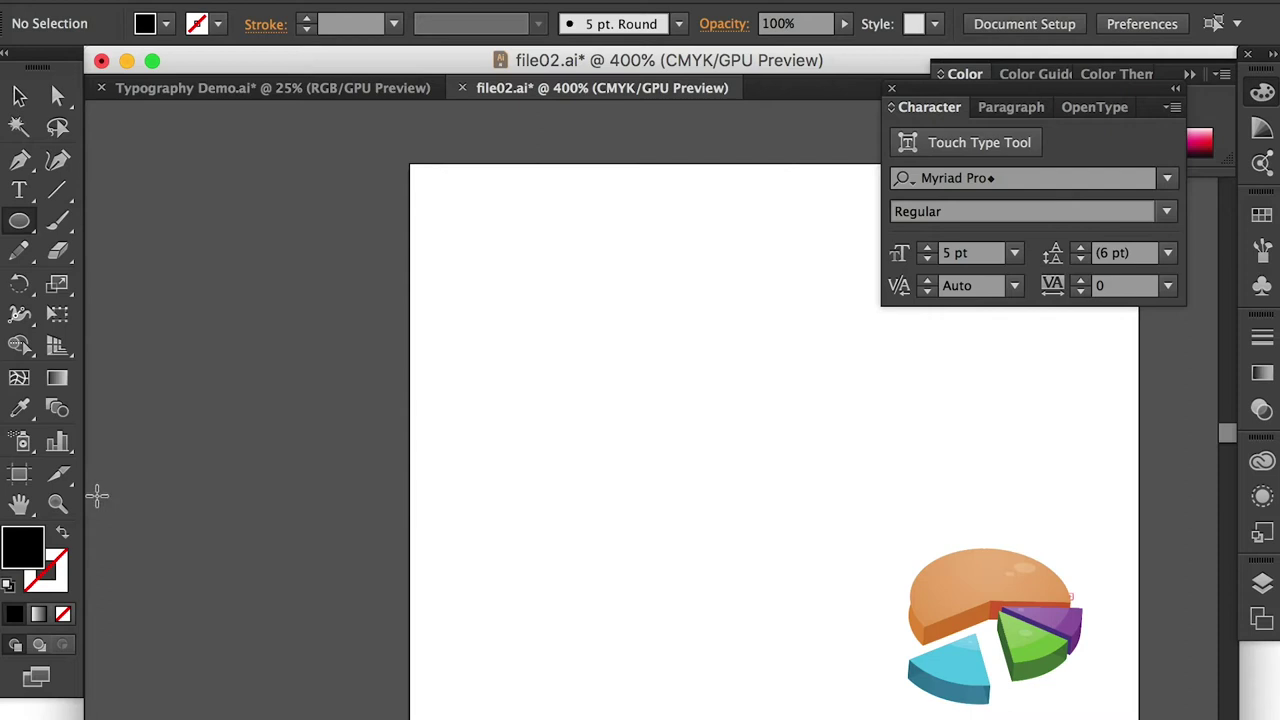
{"action": "left_click", "coordinate": [62, 618]}
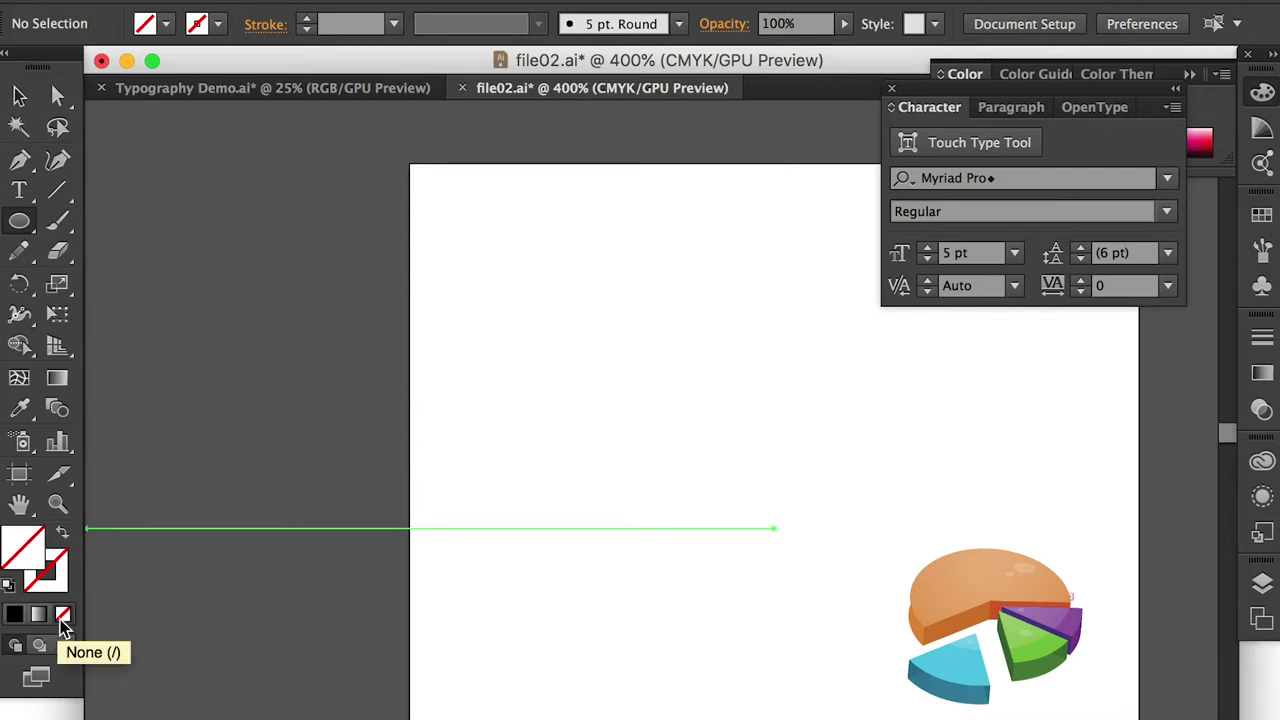
{"action": "left_click", "coordinate": [58, 588]}
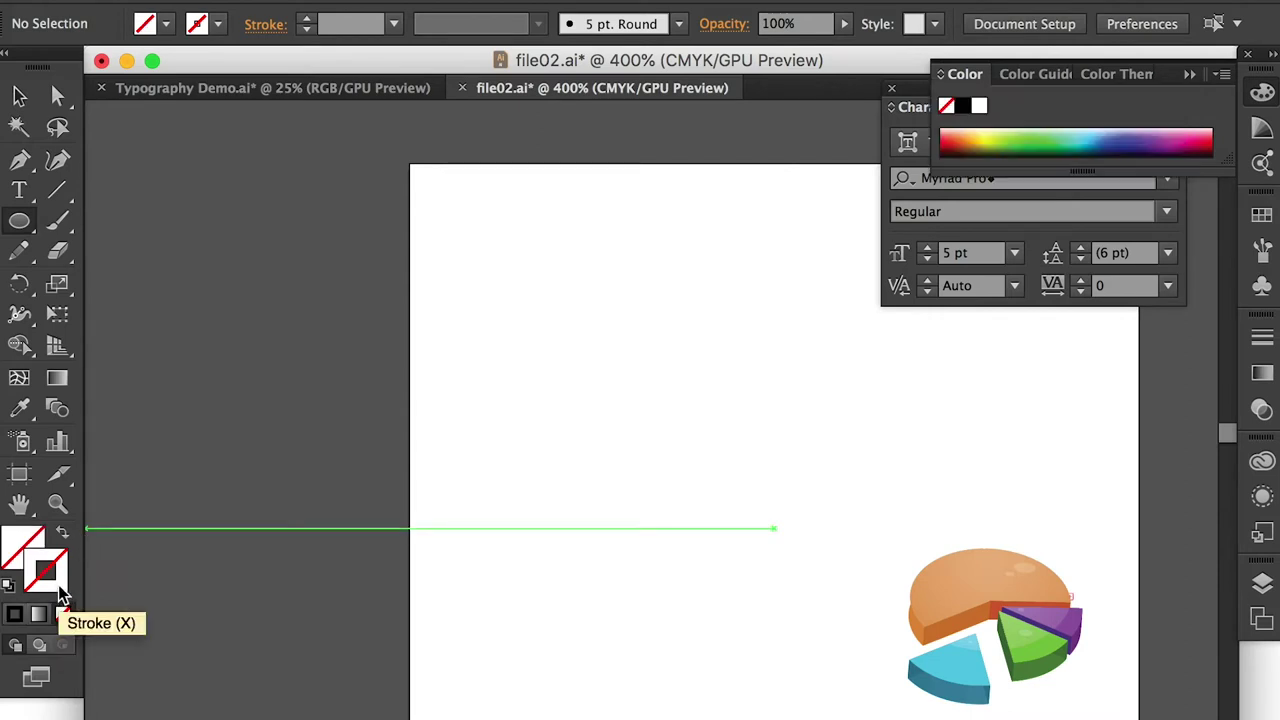
{"action": "left_click", "coordinate": [14, 613]}
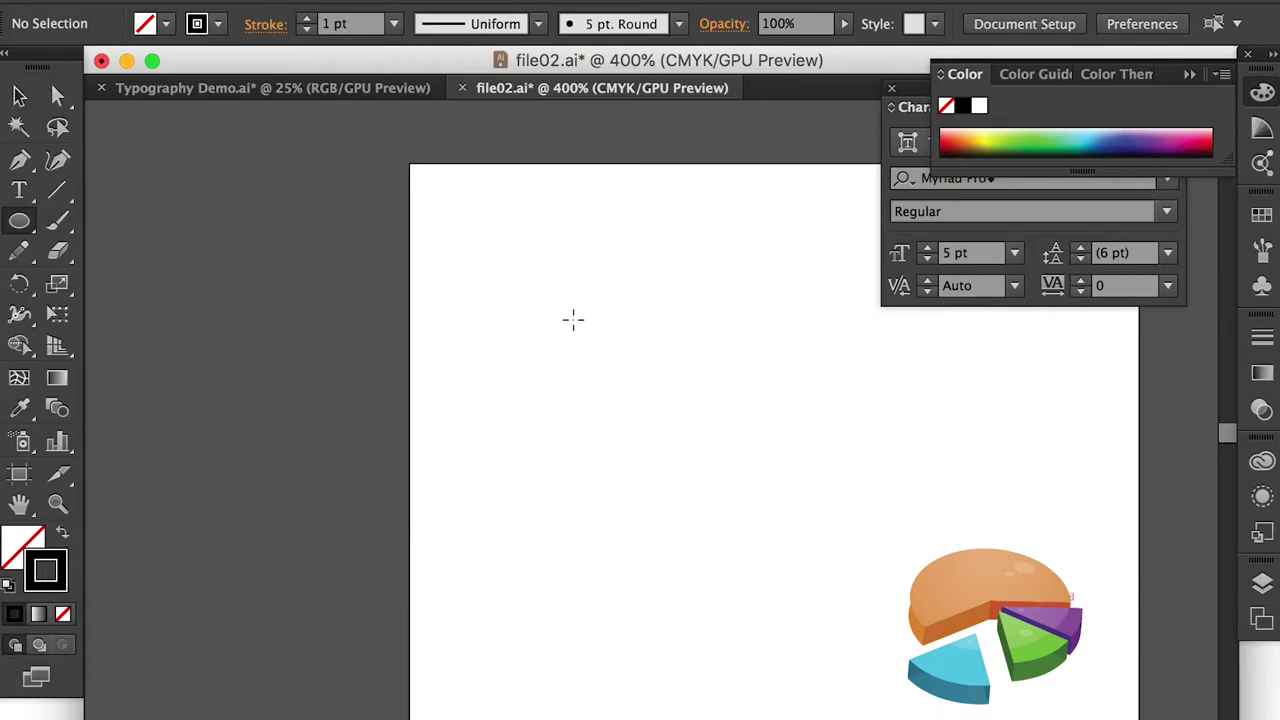
{"action": "left_click_drag", "start_coordinate": [456, 261], "coordinate": [762, 517]}
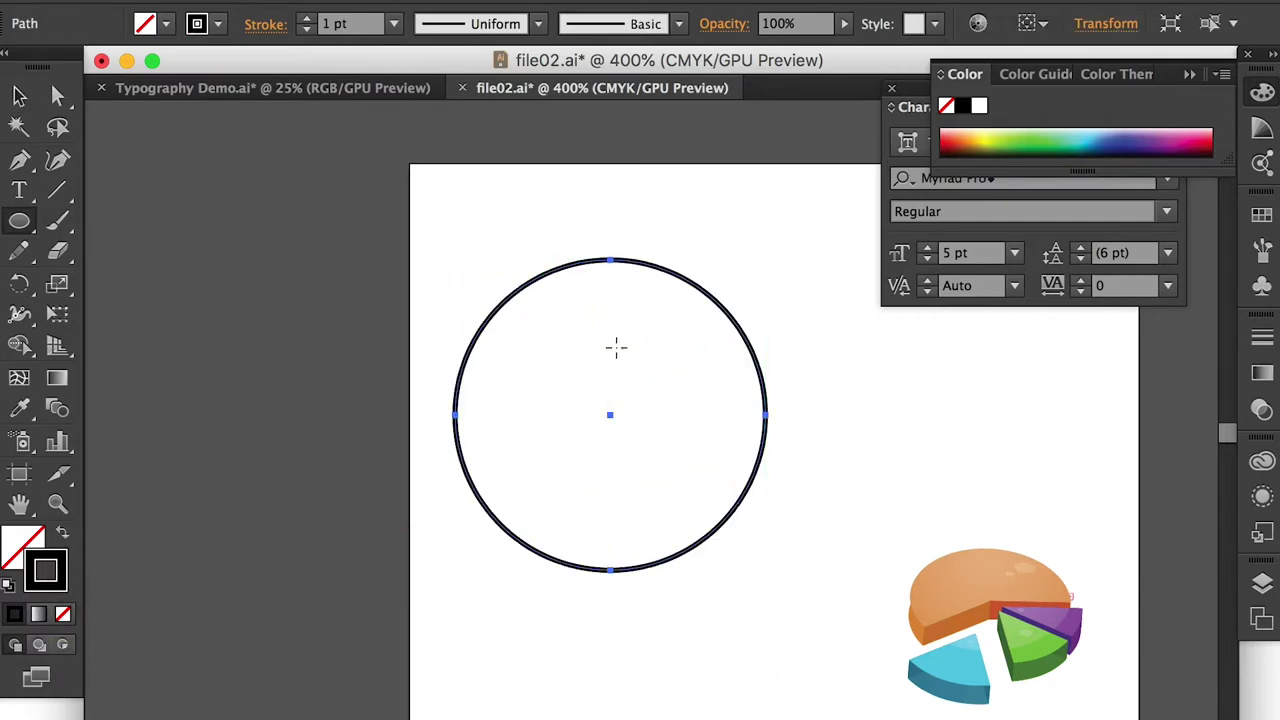
- Convert the circle into an empty area-type text container with the Area Type Tool
{"action": "left_click", "coordinate": [25, 195]}
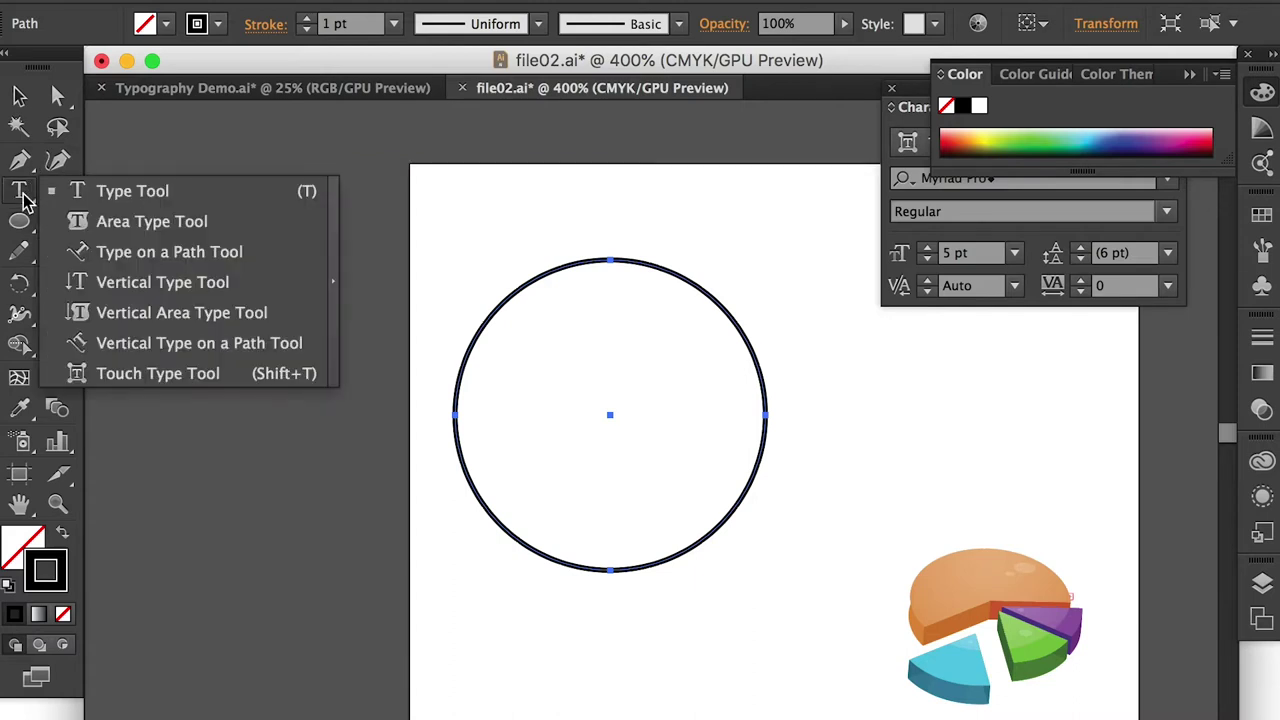
{"action": "left_click", "coordinate": [172, 230]}
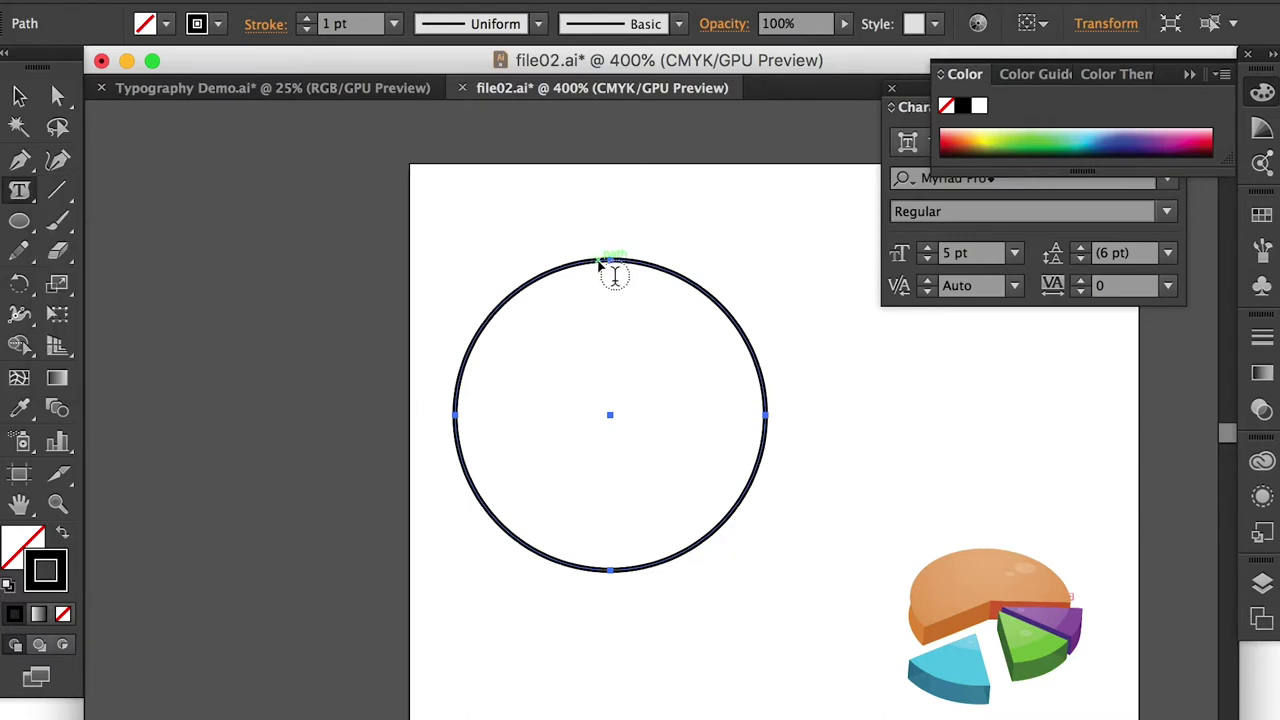
{"action": "left_click", "coordinate": [612, 273]}
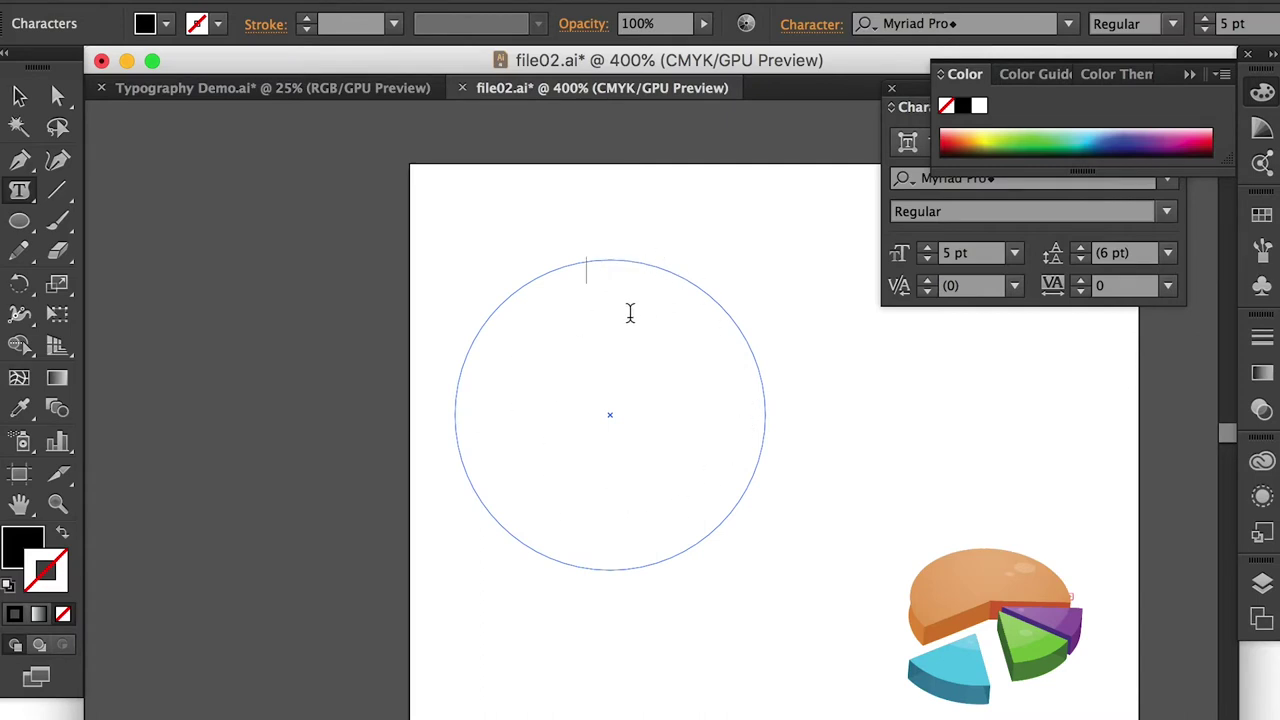
- Replace the typed placeholder letters with the pasted 'This is a paragraph of text.' passage
{"action": "type", "text": "csdf"}
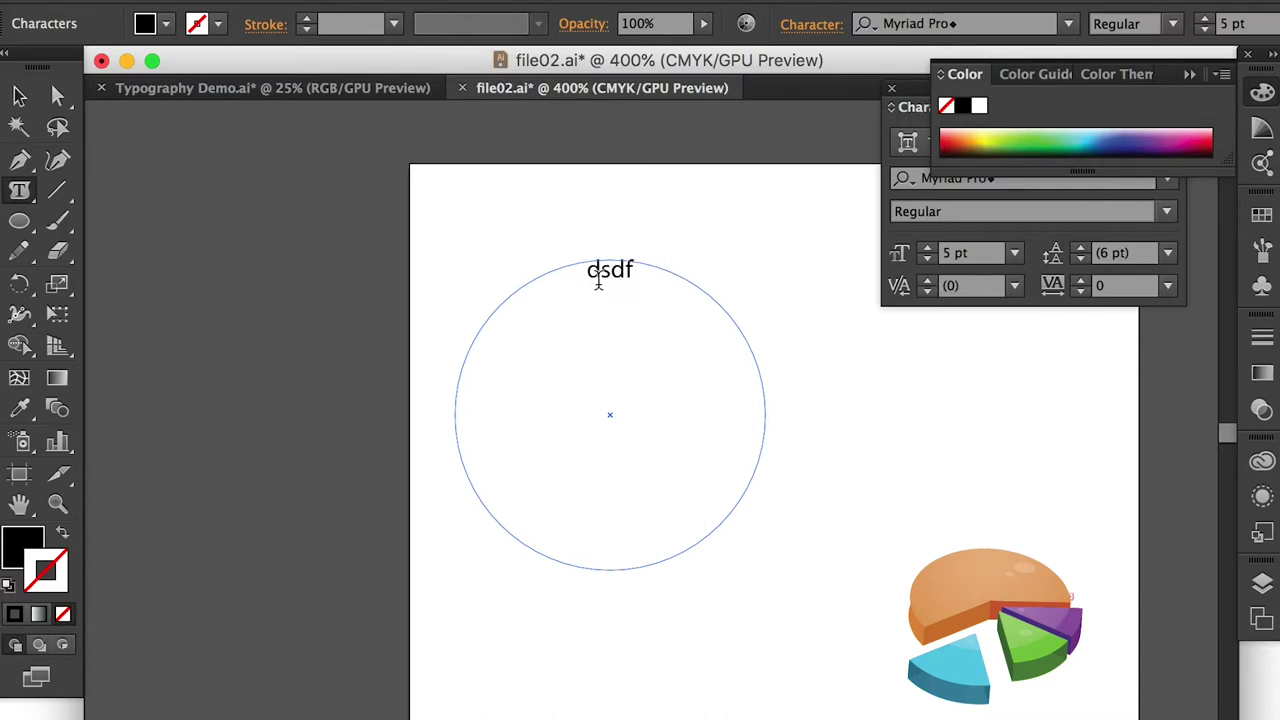
{"action": "type", "text": "dsdfdsfdsfds"}
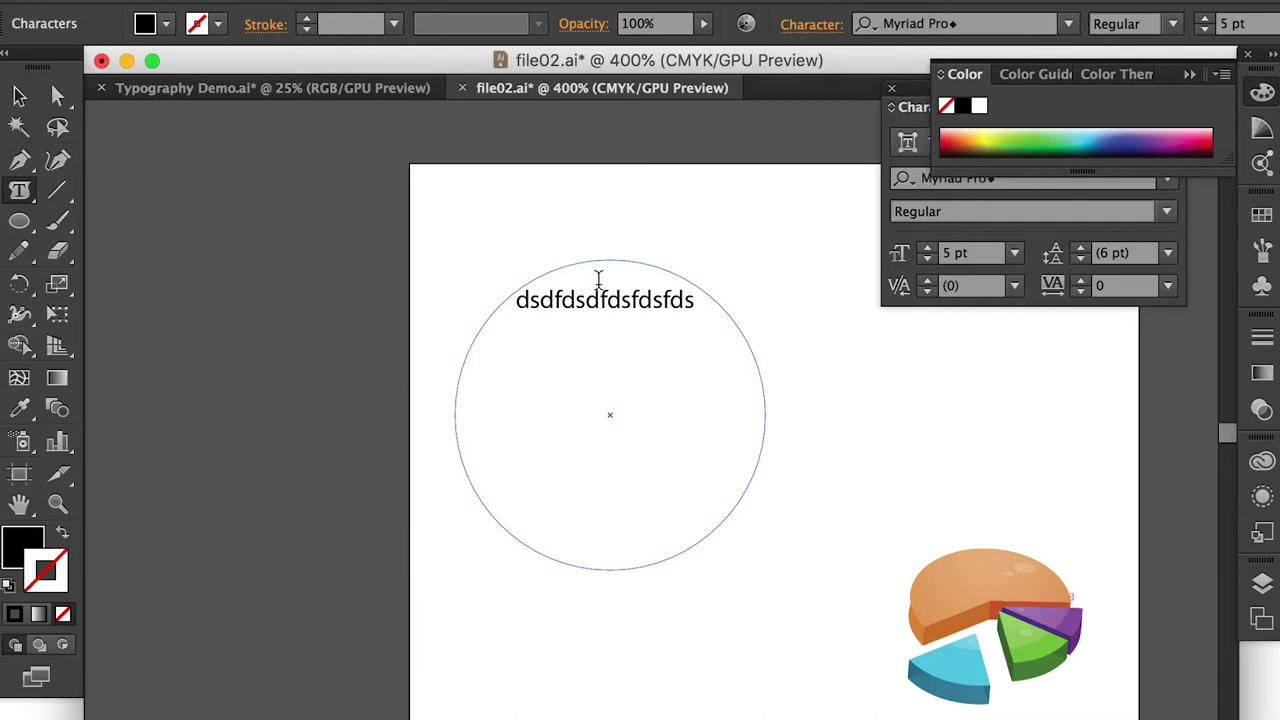
{"action": "key", "text": "super+a"}
{"action": "key", "text": "super+v"}
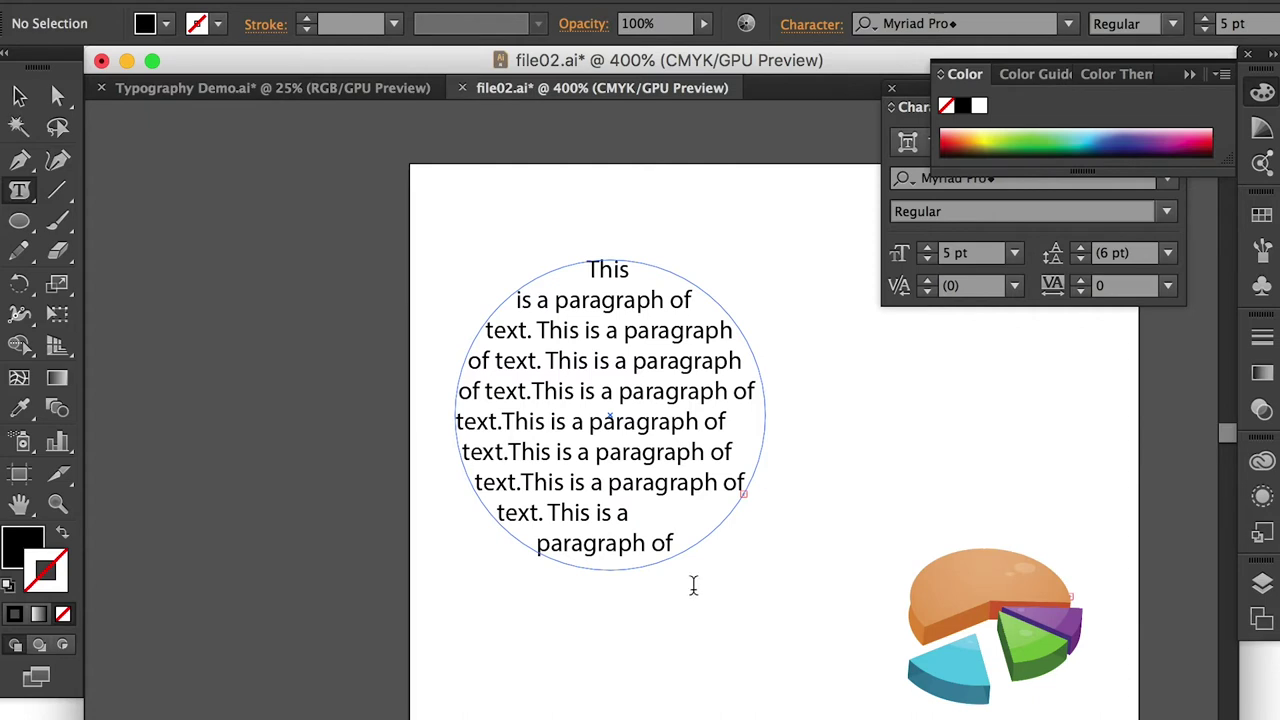
- Set all of the circle's paragraph text to 2 pt
{"action": "left_click", "coordinate": [760, 426]}
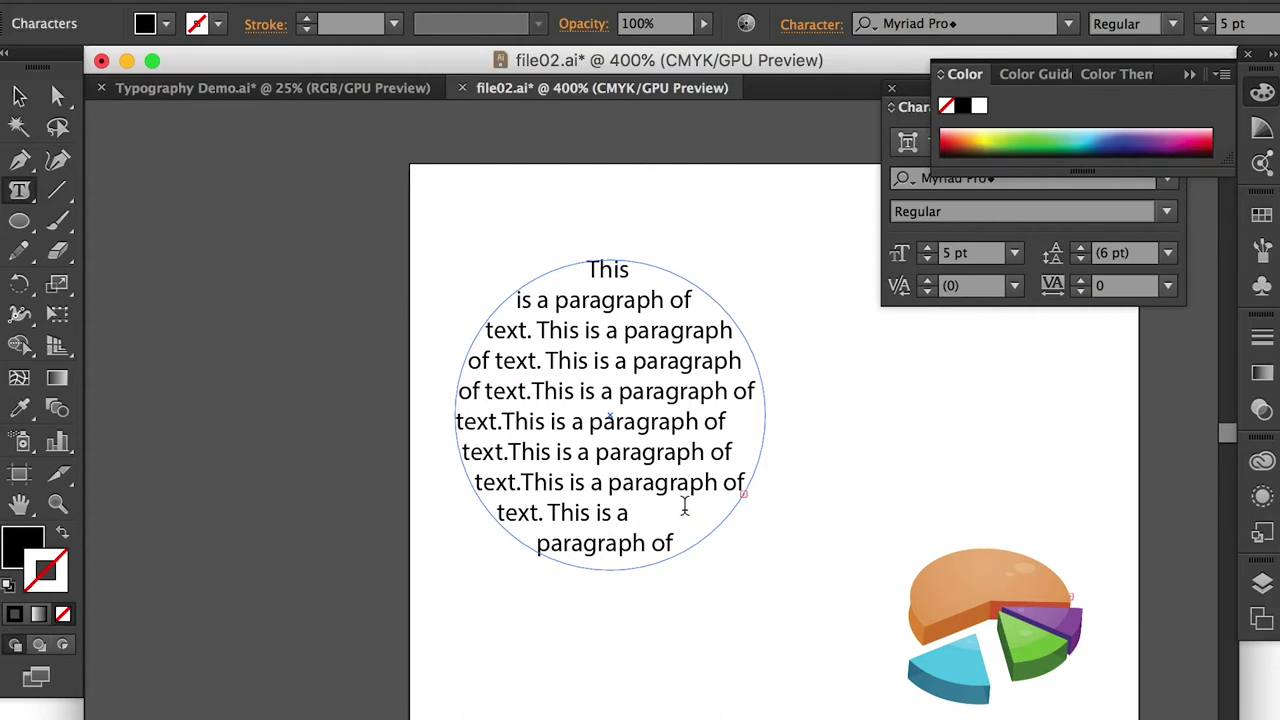
{"action": "key", "text": "ctrl+a"}
{"action": "left_click", "coordinate": [927, 248]}
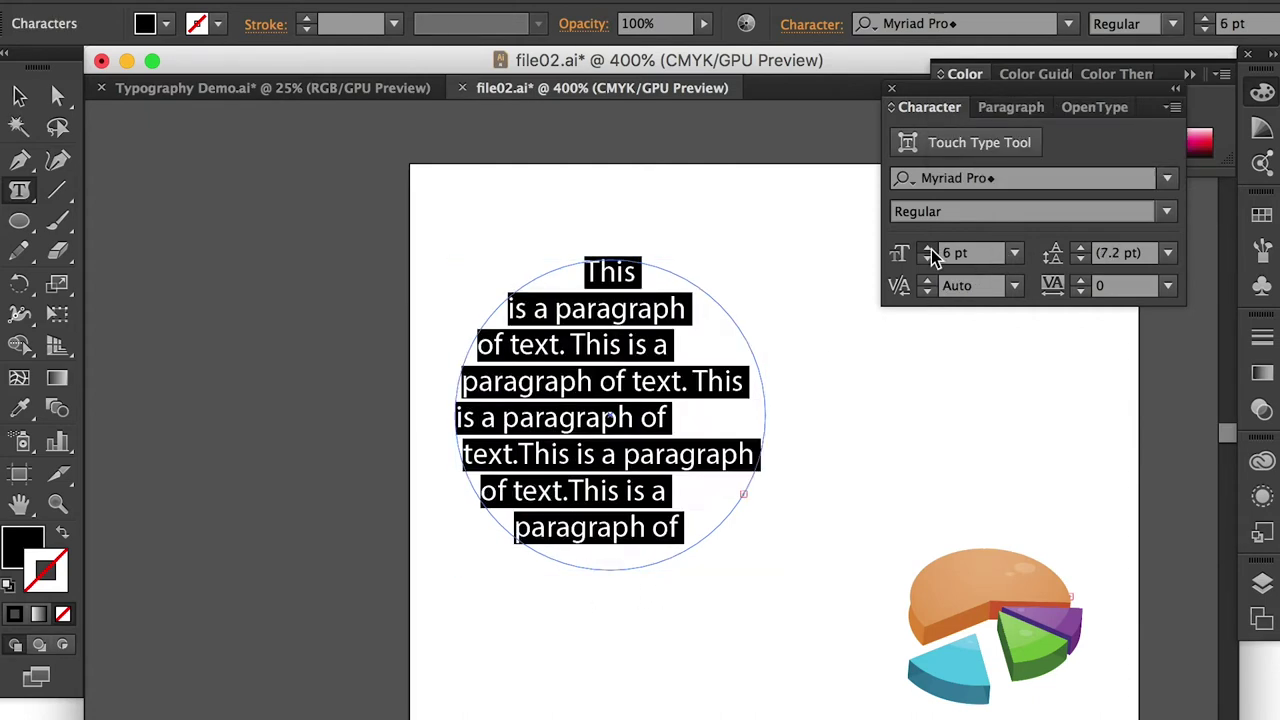
{"action": "left_click", "coordinate": [927, 248]}
{"action": "left_click", "coordinate": [927, 248]}
{"action": "left_click", "coordinate": [927, 259]}
{"action": "left_click", "coordinate": [927, 259]}
{"action": "left_click", "coordinate": [927, 259]}
{"action": "left_click", "coordinate": [927, 259]}
{"action": "left_click", "coordinate": [927, 259]}
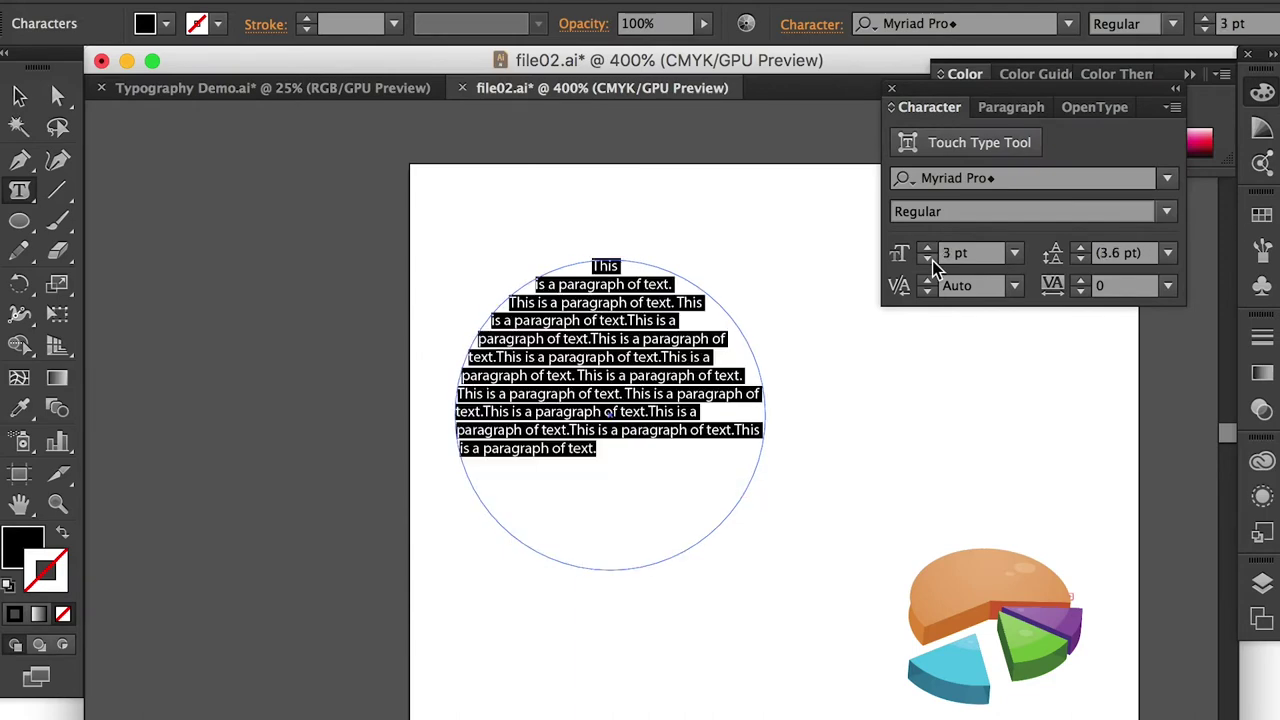
{"action": "left_click", "coordinate": [927, 259]}
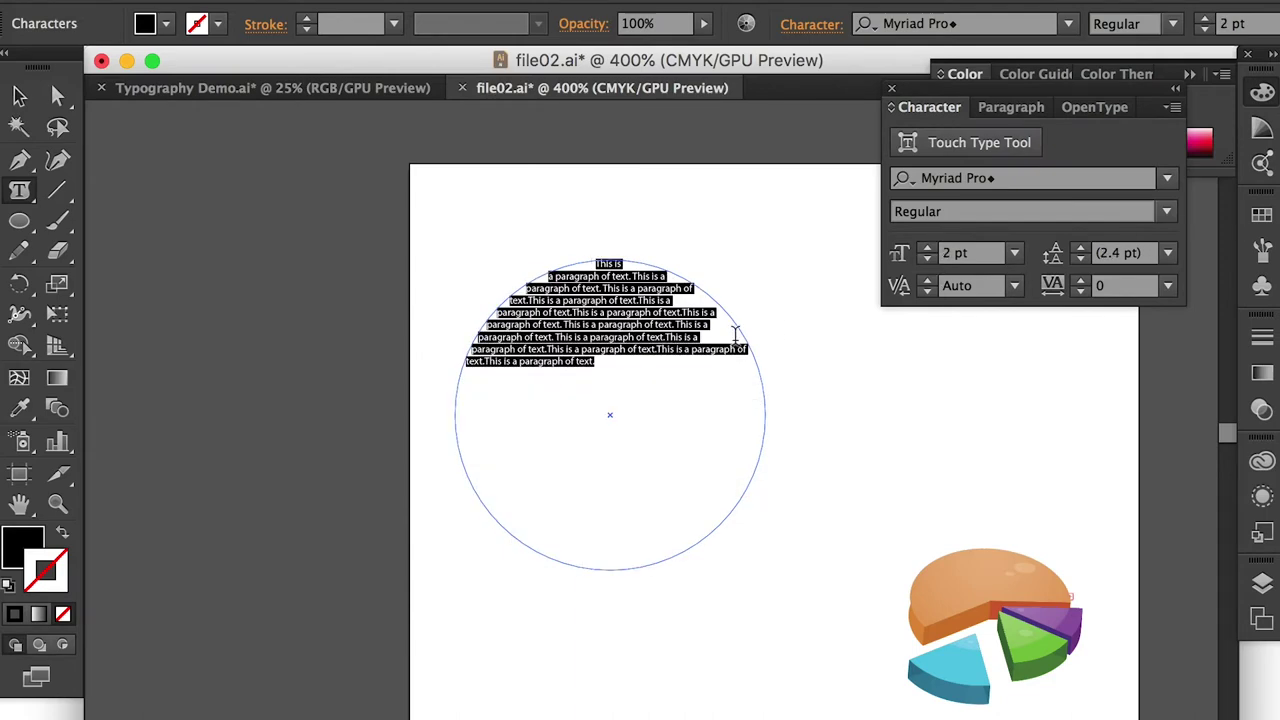
- Paste two more batches of sentences at the end so the text fills the circle
{"action": "left_click", "coordinate": [630, 375]}
{"action": "key", "text": "super+v"}
{"action": "key", "text": "super+v"}
{"action": "key", "text": "super+v"}
{"action": "key", "text": "super+v"}
{"action": "key", "text": "super+v"}
{"action": "key", "text": "super+v"}
{"action": "key", "text": "super+v"}
{"action": "key", "text": "super+v"}
{"action": "key", "text": "super+v"}
{"action": "key", "text": "super+v"}
{"action": "key", "text": "super+v"}
{"action": "key", "text": "super+v"}
{"action": "key", "text": "super+v"}
{"action": "key", "text": "super+v"}
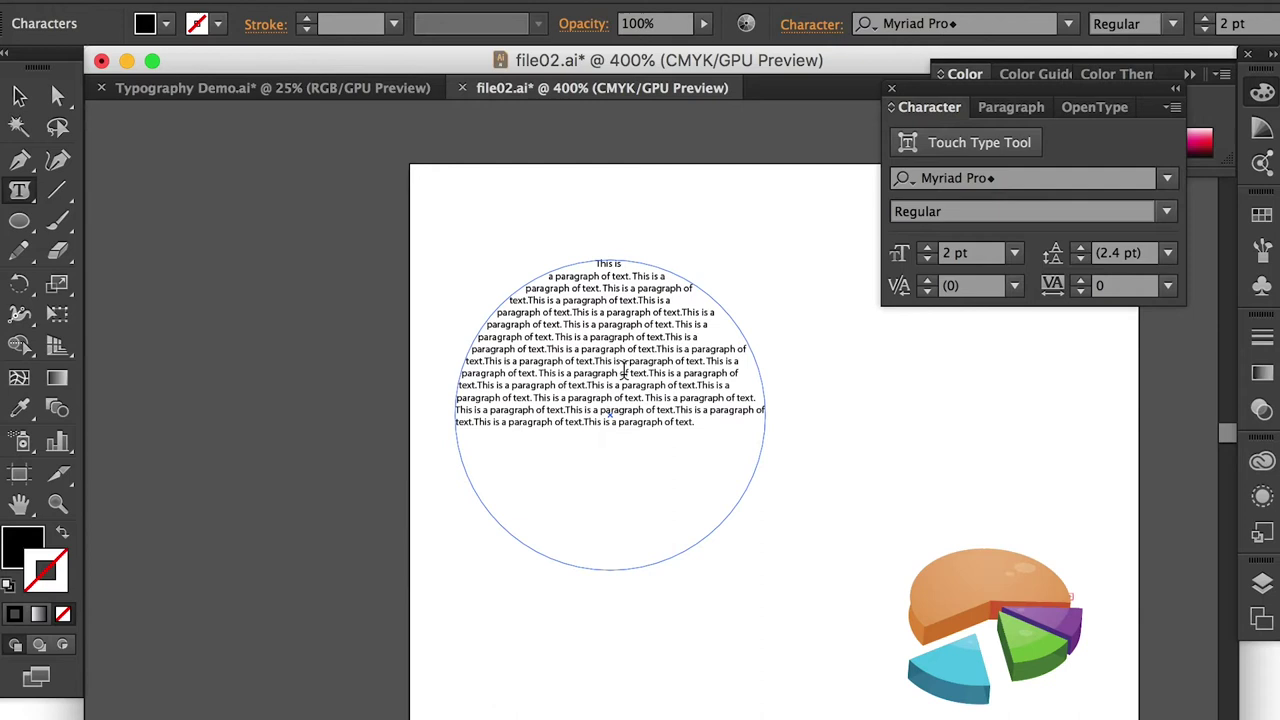
{"action": "key", "text": "super+v"}
{"action": "key", "text": "super+v"}
{"action": "key", "text": "super+v"}
{"action": "key", "text": "super+v"}
{"action": "key", "text": "super+v"}
{"action": "key", "text": "super+v"}
{"action": "key", "text": "super+v"}
{"action": "key", "text": "super+v"}
{"action": "key", "text": "super+v"}
{"action": "key", "text": "super+v"}
{"action": "key", "text": "super+v"}
{"action": "key", "text": "super+v"}
{"action": "key", "text": "super+v"}
{"action": "key", "text": "super+v"}
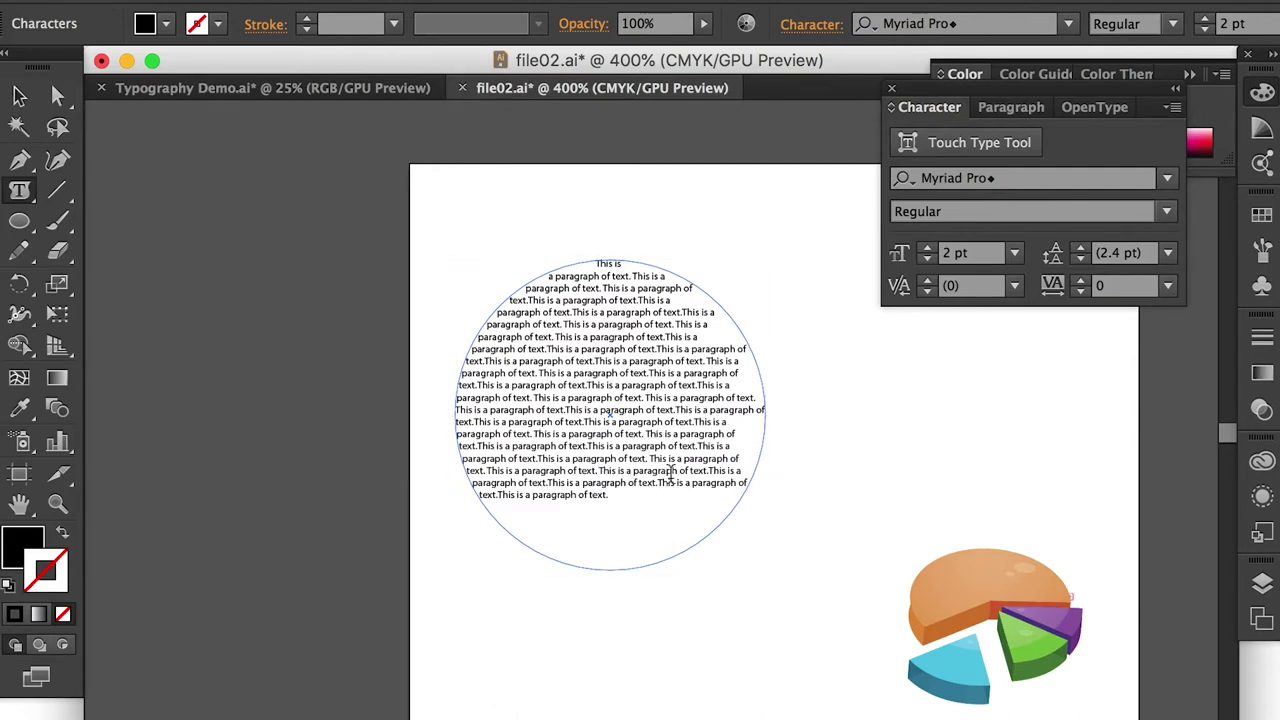
{"action": "key", "text": "Escape"}
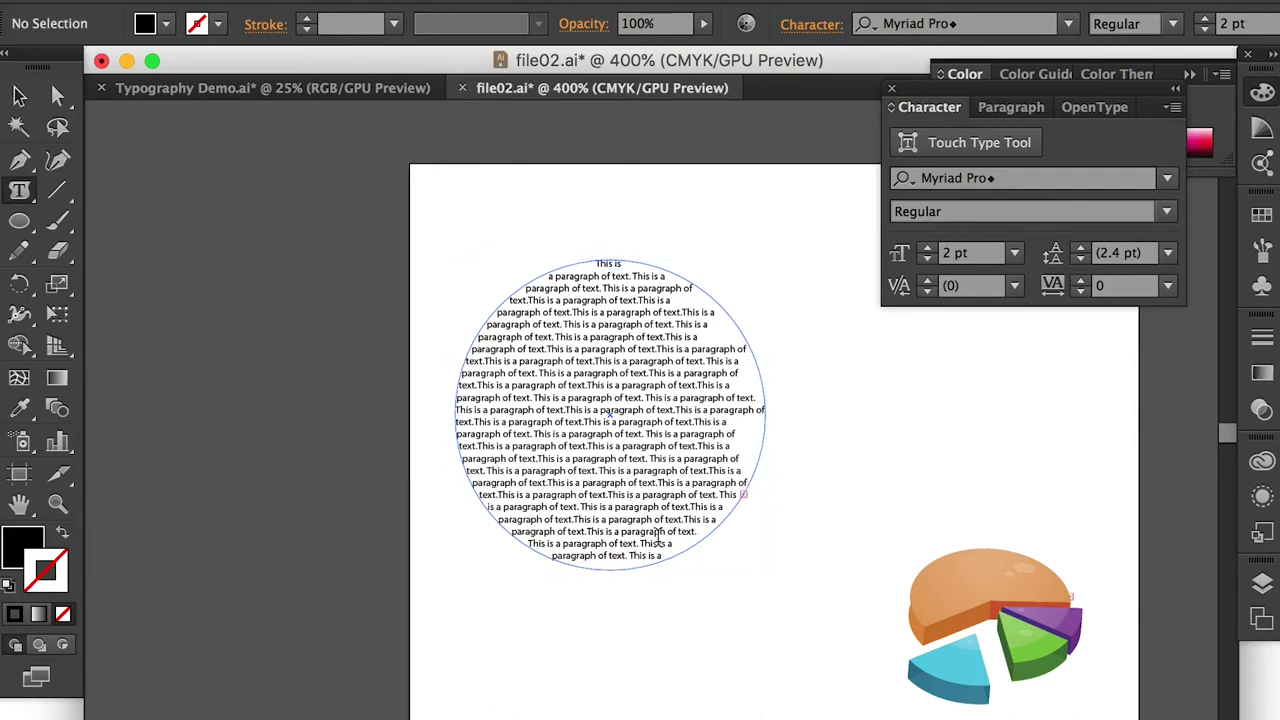
- Zoom in on the circle text and select one word 'paragraph' in the middle line
{"action": "key", "text": "v"}
{"action": "left_click", "coordinate": [644, 420]}
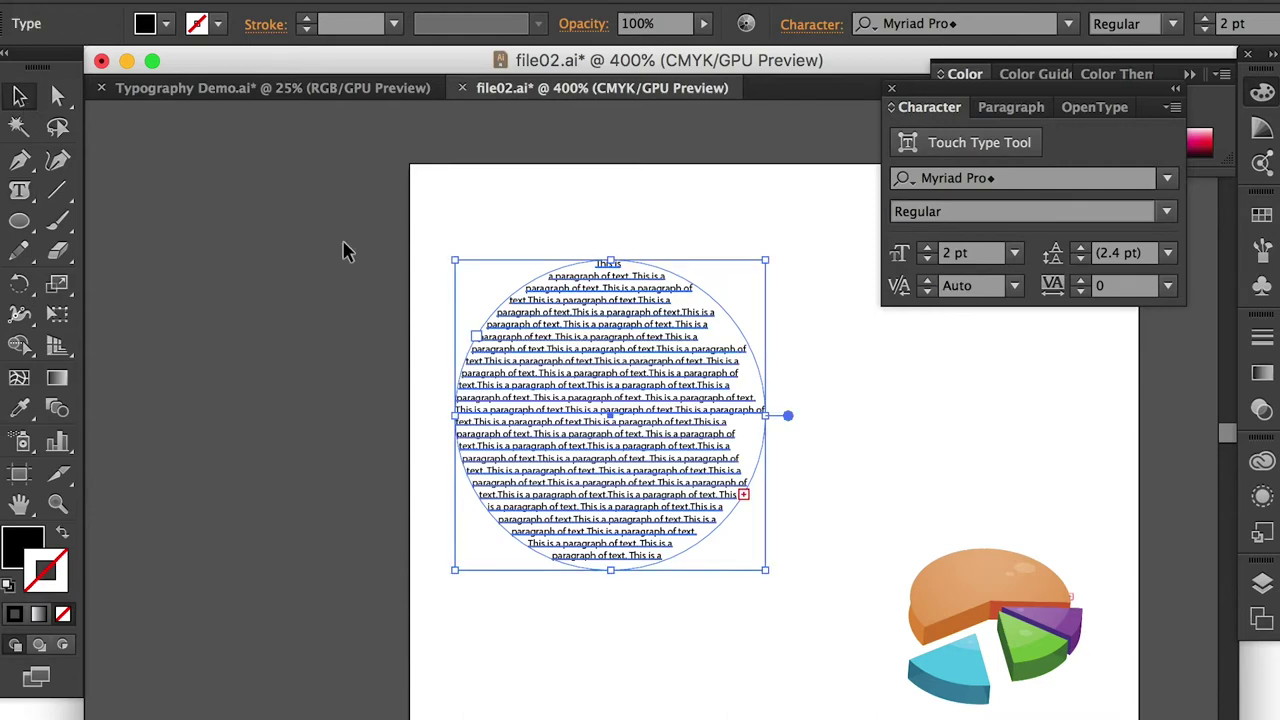
{"action": "key", "text": "t"}
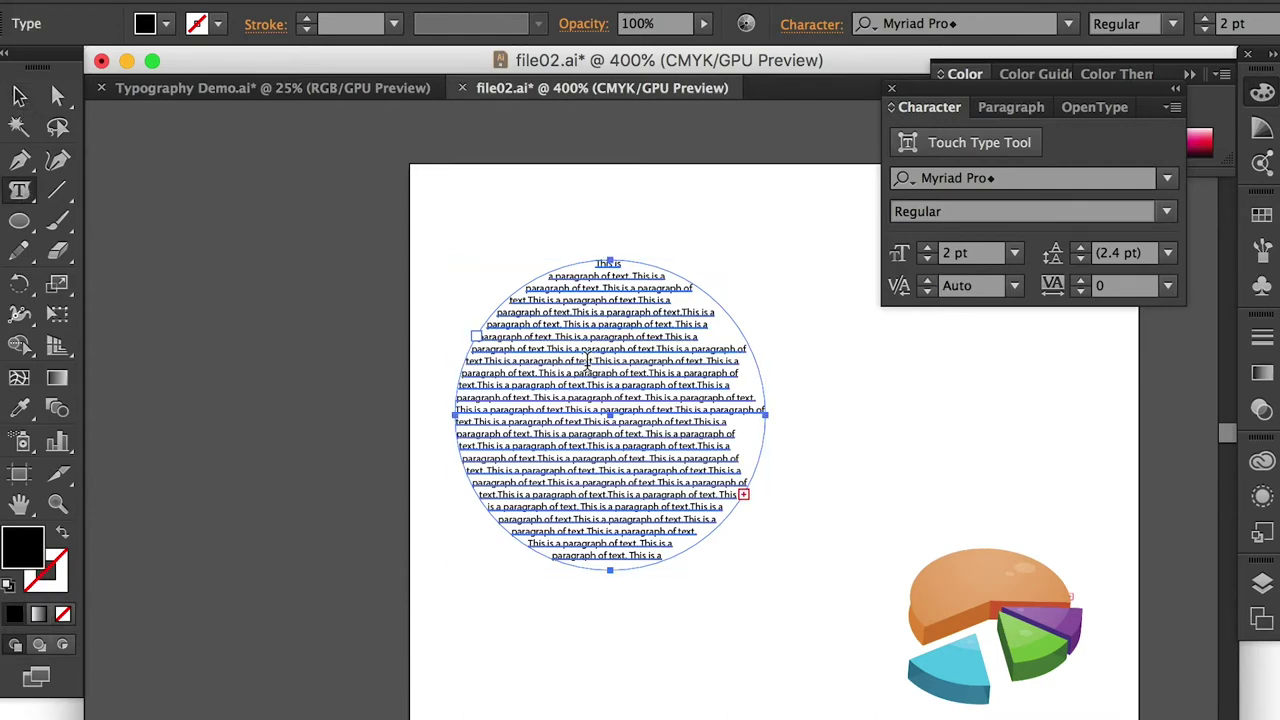
{"action": "key", "text": "super+equal"}
{"action": "key", "text": "super+minus"}
{"action": "key", "text": "super+equal"}
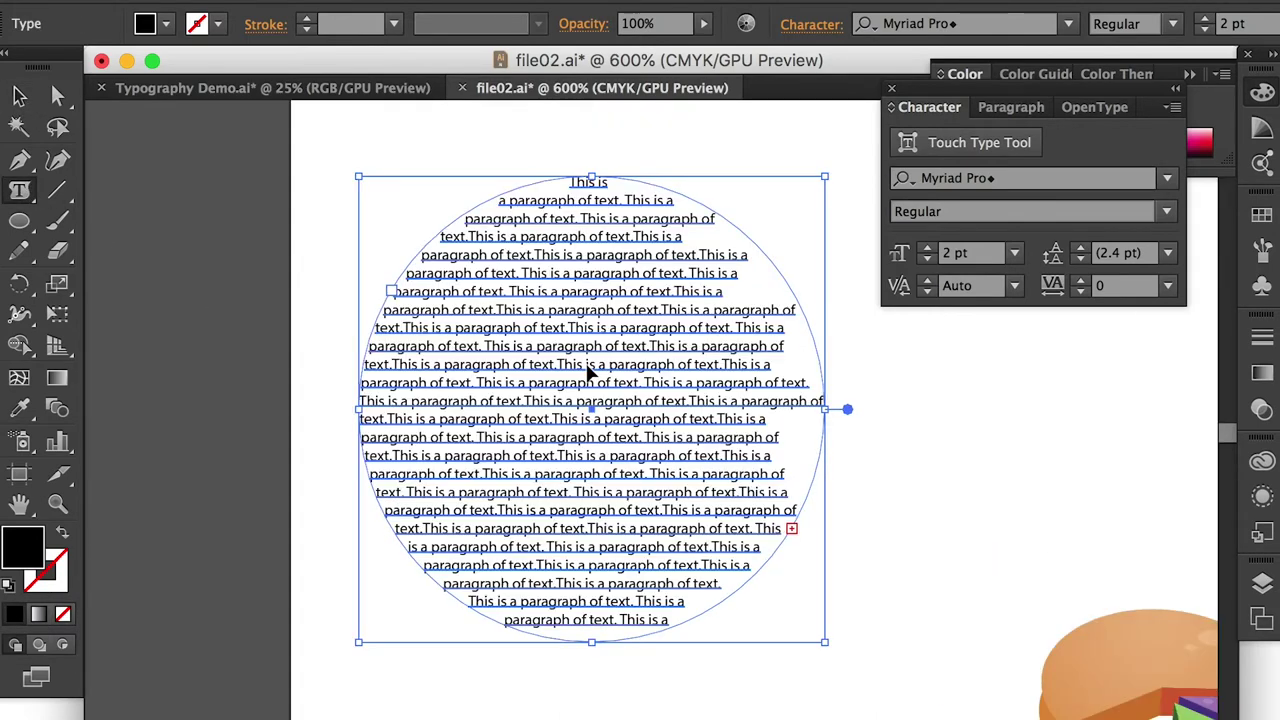
{"action": "key", "text": "super+equal"}
{"action": "left_click", "coordinate": [589, 341]}
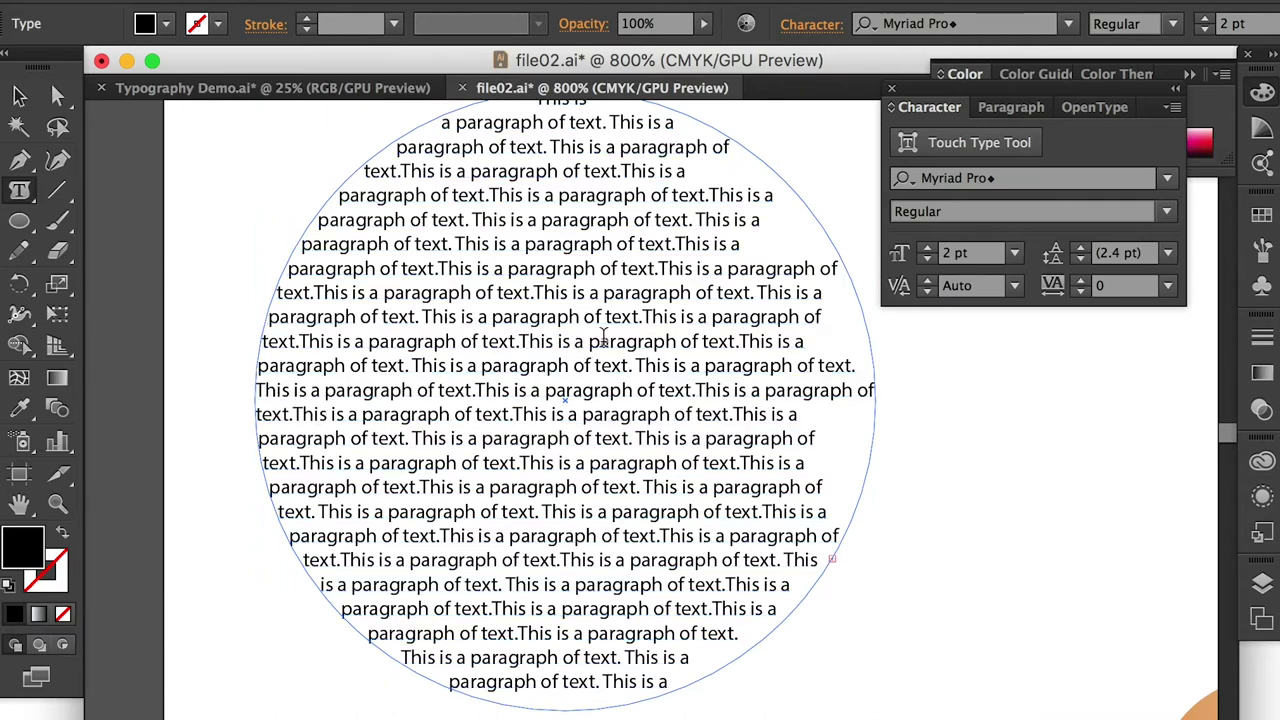
{"action": "left_click_drag", "start_coordinate": [589, 341], "coordinate": [674, 340]}
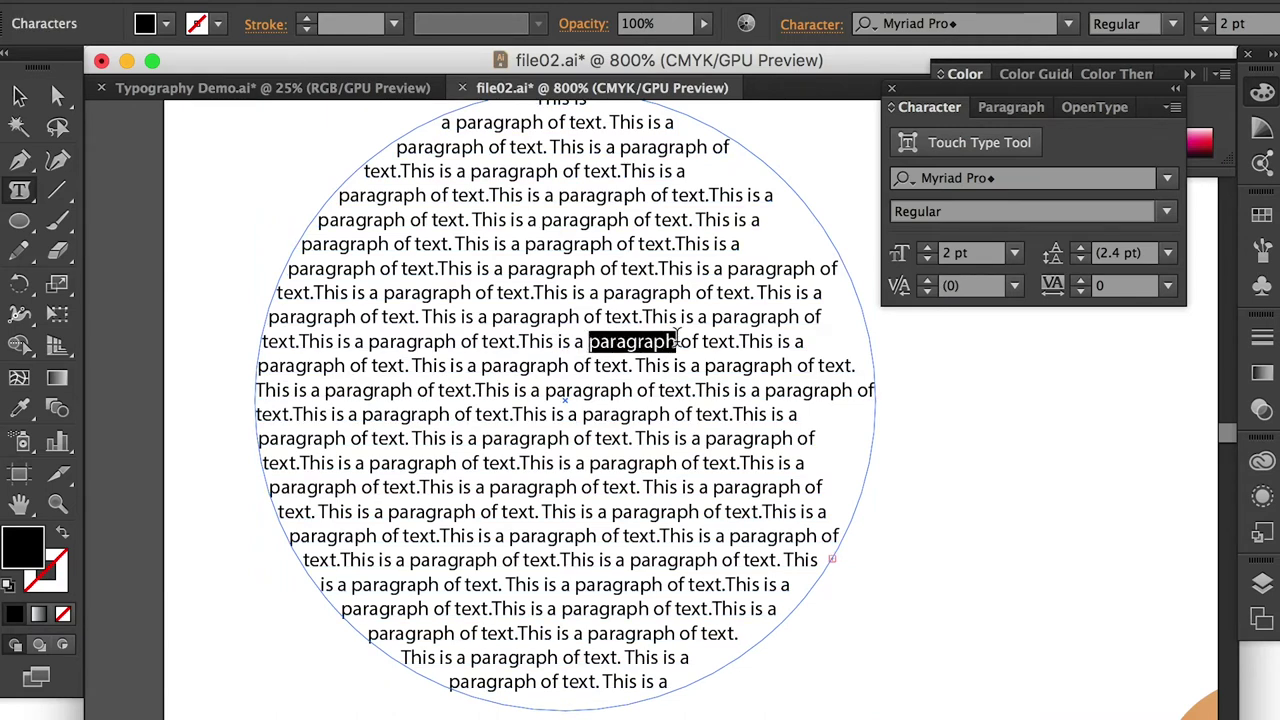
- Enlarge the selected word to 4 pt and return to the Selection tool
{"action": "left_click", "coordinate": [929, 249]}
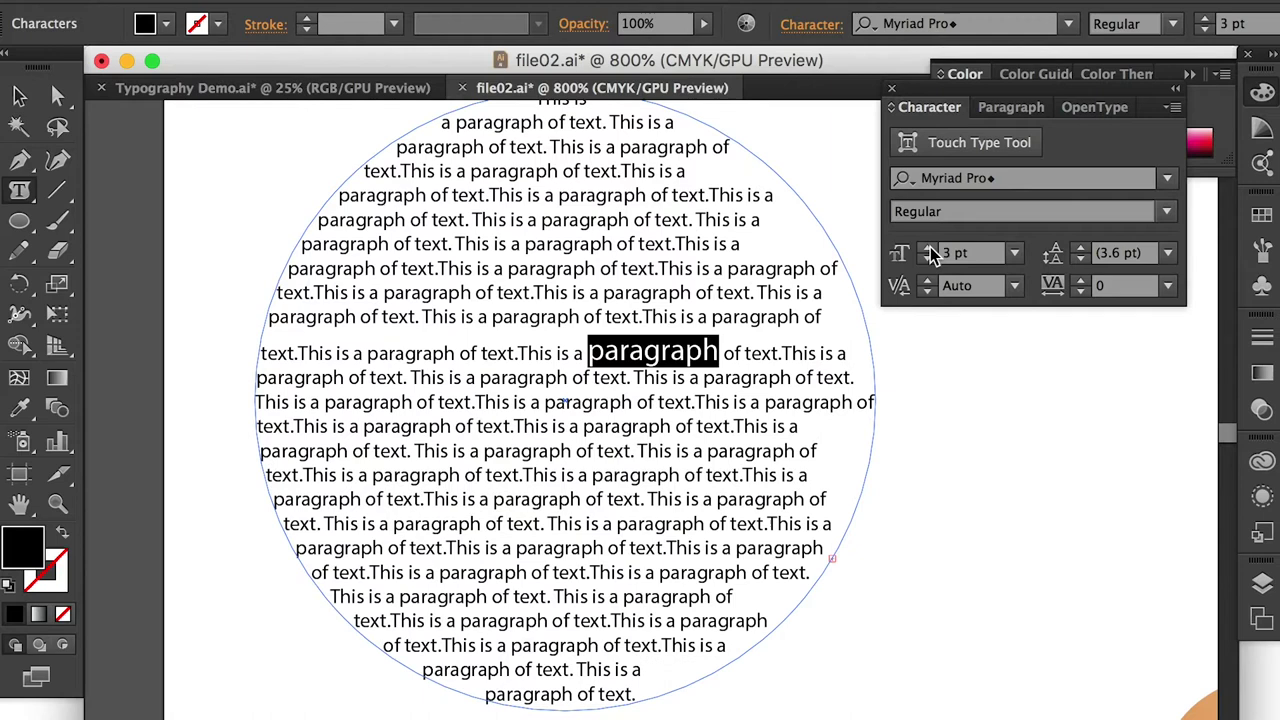
{"action": "left_click", "coordinate": [929, 249]}
{"action": "left_click", "coordinate": [20, 96]}
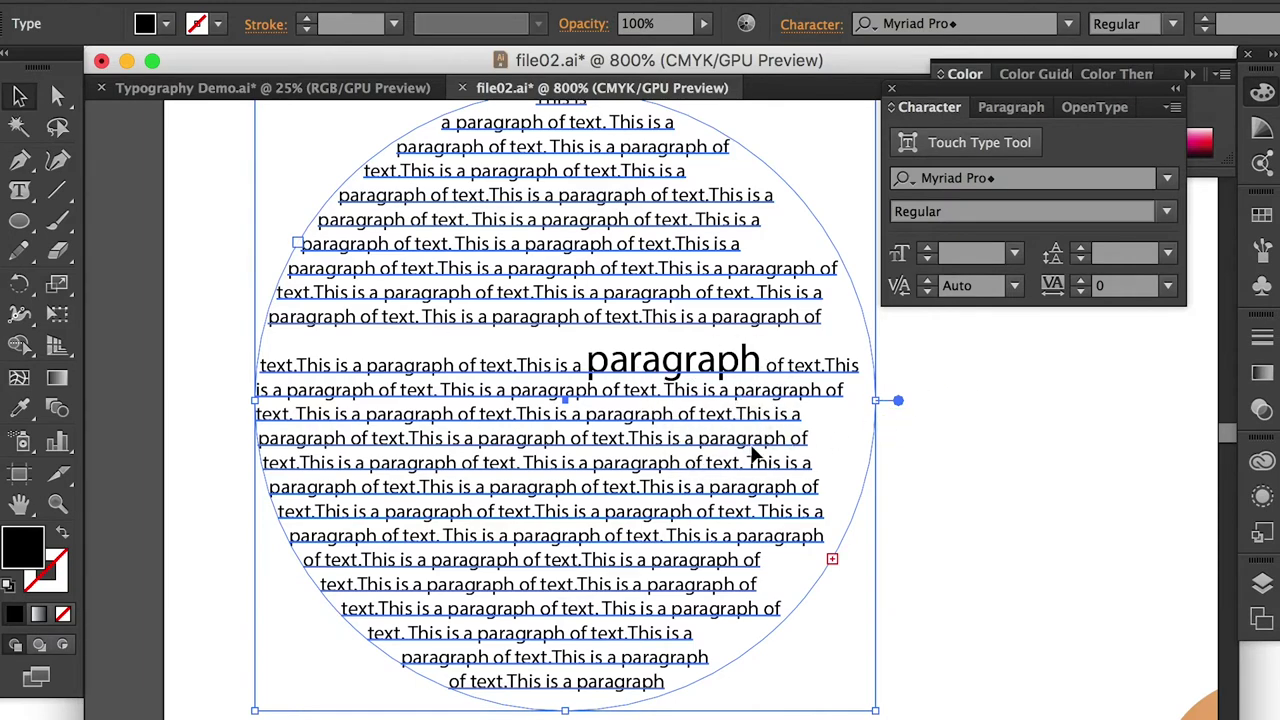
{"action": "left_click_drag", "start_coordinate": [1000, 380], "coordinate": [943, 397]}
- Deselect the circle text with the pie chart visible below it
{"action": "left_click", "coordinate": [985, 424]}
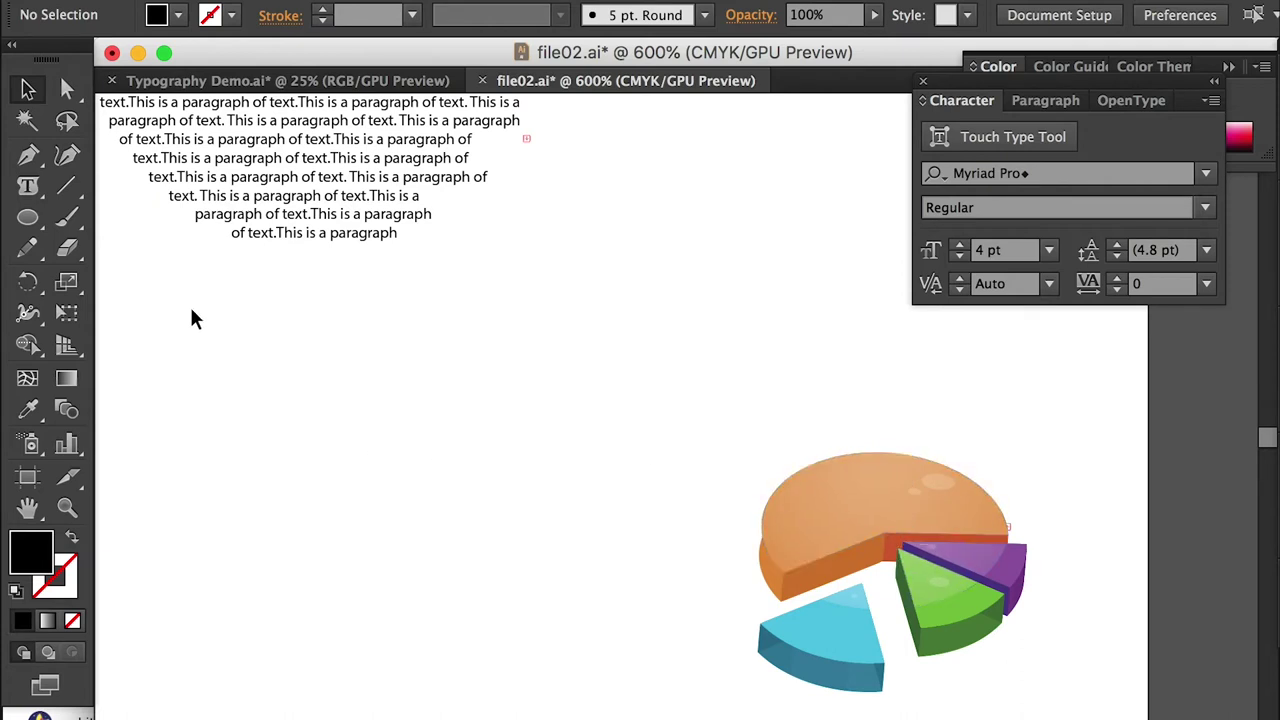
- Draw a large rectangular text area over the pie chart and paste the paragraph at 2 pt
{"action": "left_click", "coordinate": [28, 187]}
{"action": "left_click", "coordinate": [60, 188]}
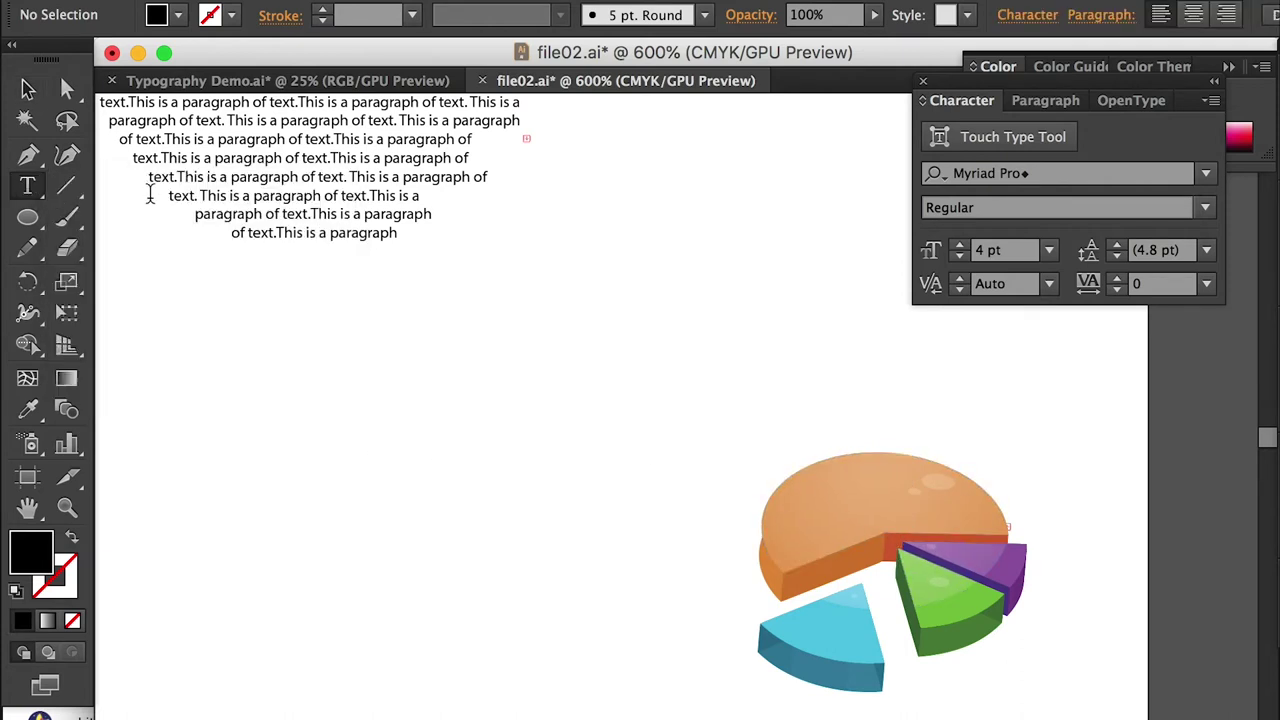
{"action": "left_click_drag", "start_coordinate": [216, 322], "coordinate": [1059, 717]}
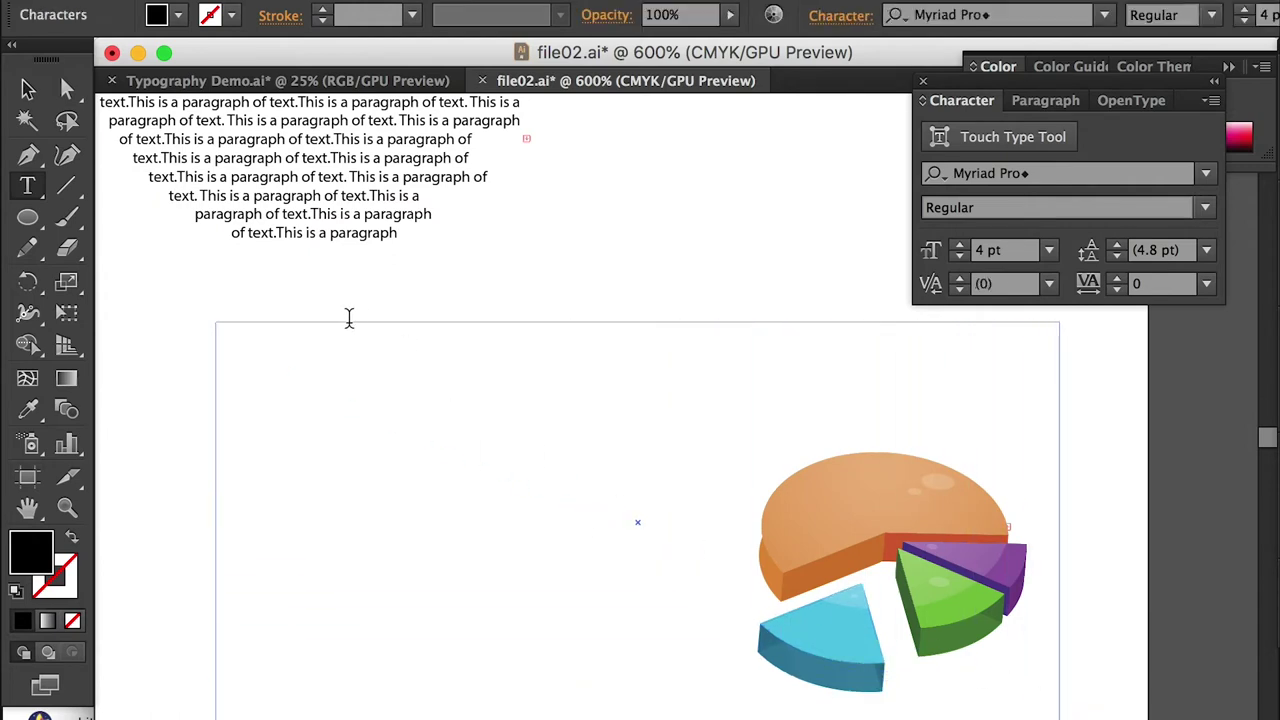
{"action": "type", "text": "This is a paragraph of text. This is a paragraph of text. This is a paragraph of text.This is a paragraph of text.This is a paragraph of text.This is a paragraph of text.This is a paragraph of text. This is a paragraph of text. This is a paragraph of text. This is a paragraph of text.This is a paragraph of text.This is a paragraph of text.This is a paragraph of text.This is a paragraph of text."}
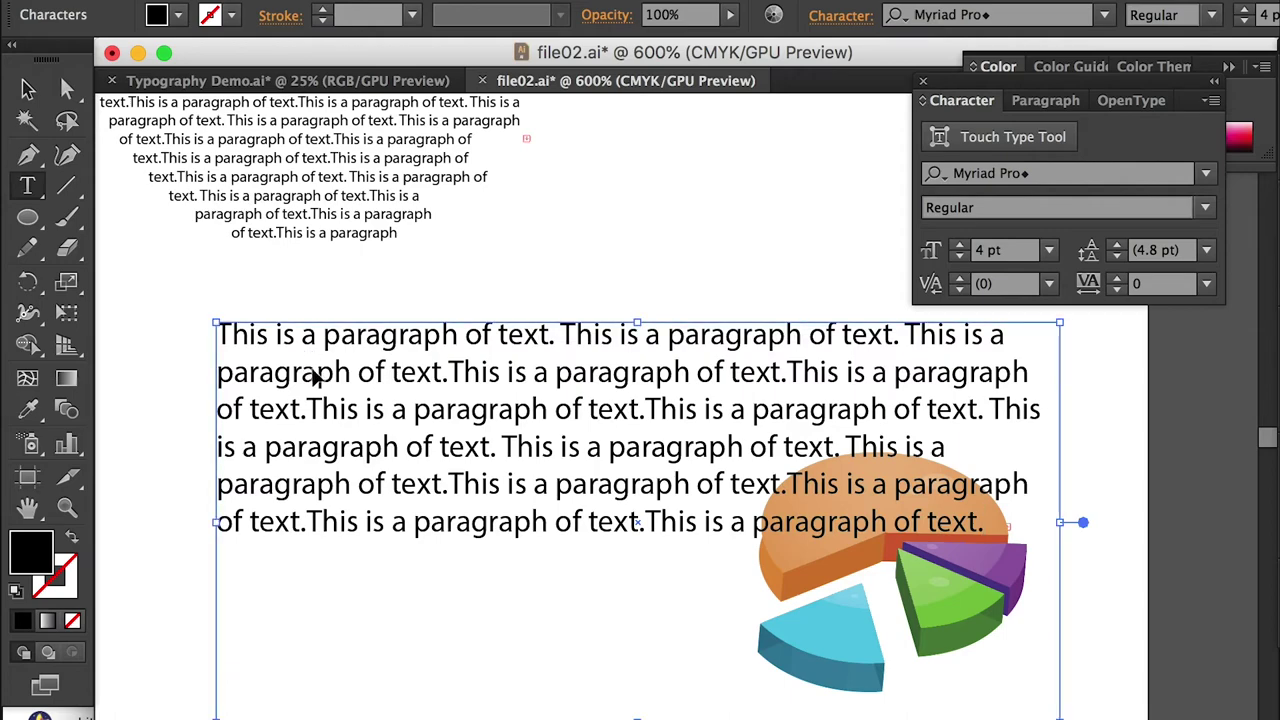
{"action": "key", "text": "super+a"}
{"action": "left_click", "coordinate": [961, 256]}
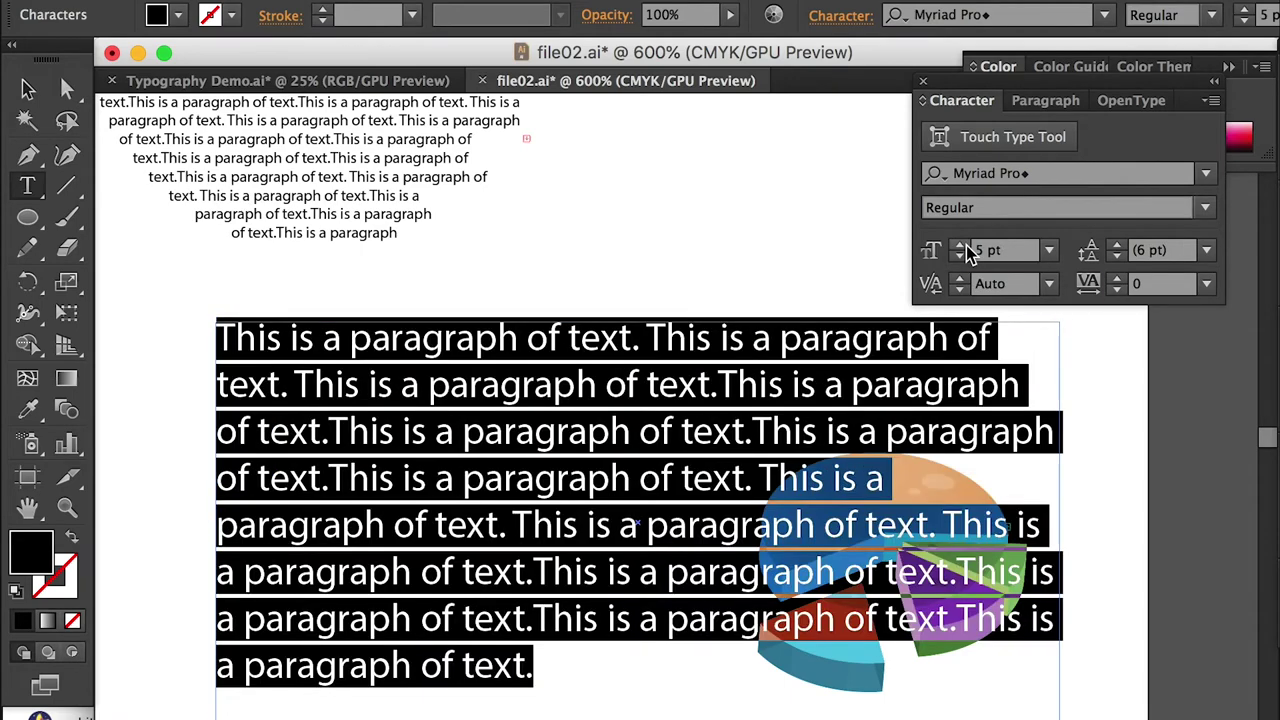
{"action": "left_click", "coordinate": [961, 256]}
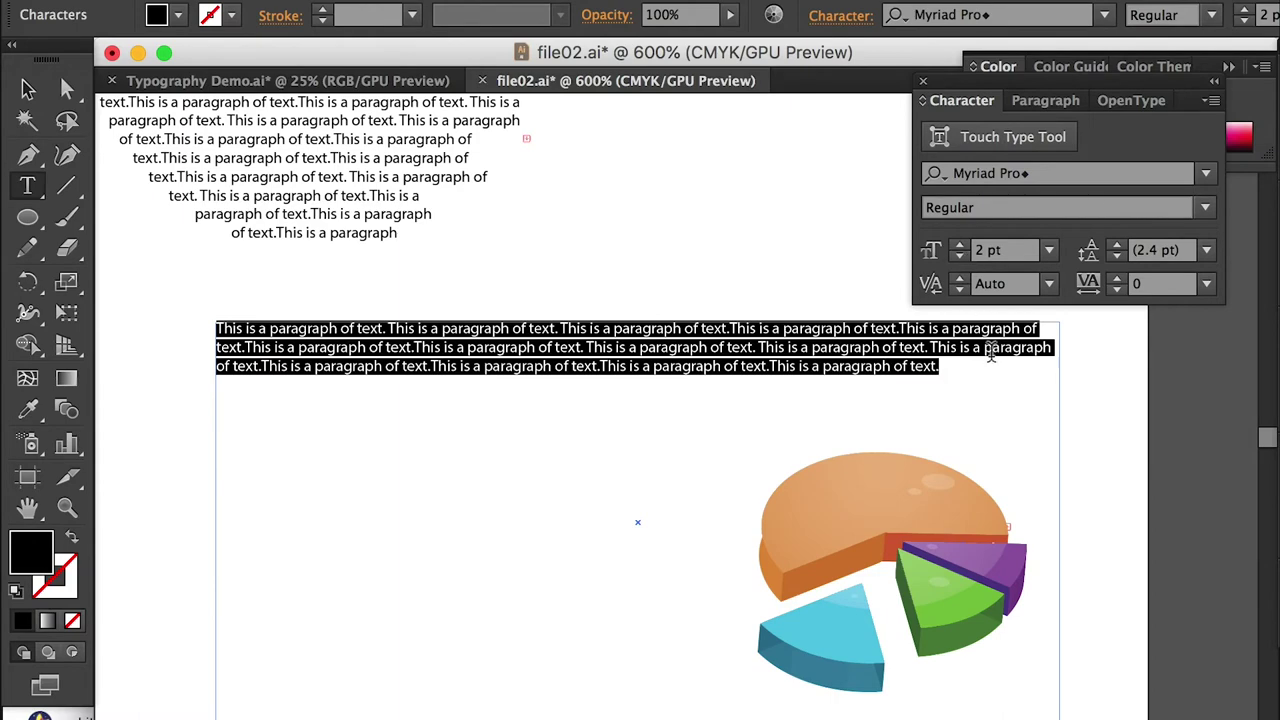
- Paste more paragraph copies to fill the text area, then shift the block left and up
{"action": "left_click", "coordinate": [971, 366]}
{"action": "type", "text": "This is a paragraph of text. This is a paragraph of text. This is a paragraph of text.This is a paragraph of text.This is a paragraph of text.This is a paragraph of text.This is a paragraph of text. This is a paragraph of text. This is a paragraph of text. This is a paragraph of text.This is a paragraph of text.This is a paragraph of text.This is a paragraph of text.This is a paragraph of text."}
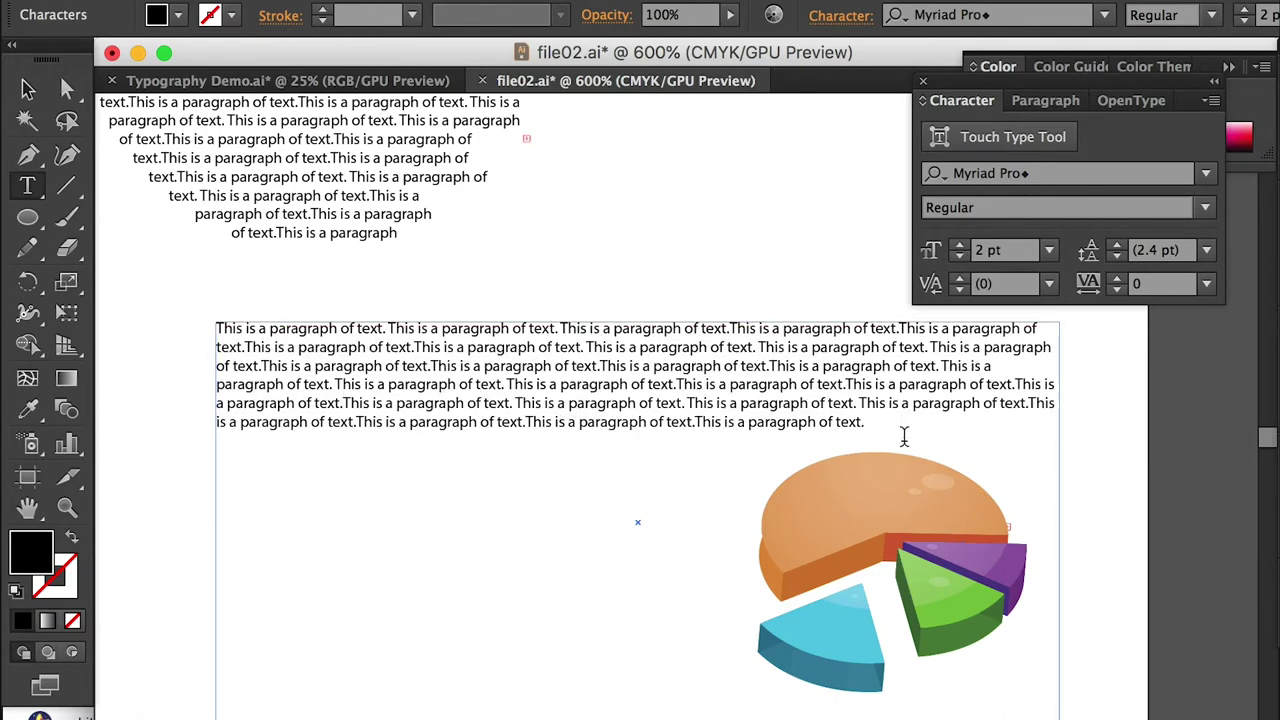
{"action": "key", "text": "super+v"}
{"action": "key", "text": "super+v"}
{"action": "key", "text": "super+v"}
{"action": "key", "text": "super+v"}
{"action": "key", "text": "super+v"}
{"action": "key", "text": "super+shift+a"}
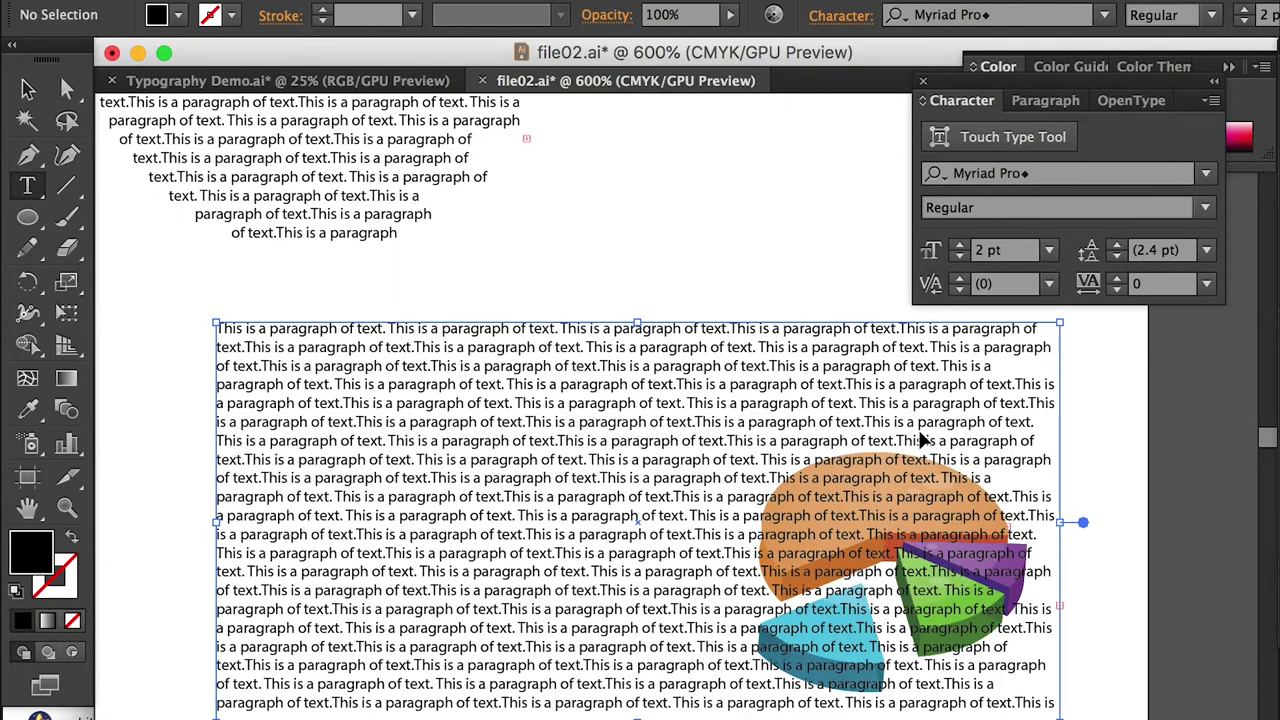
{"action": "key", "text": "v"}
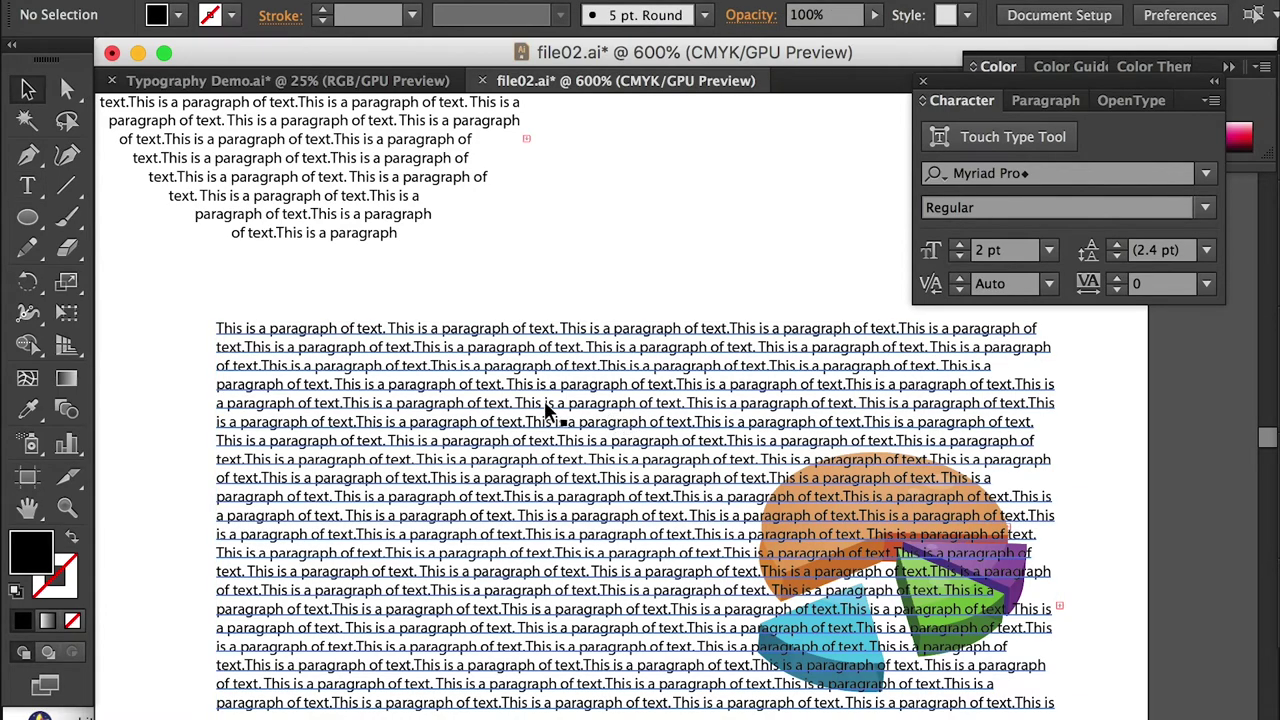
{"action": "left_click_drag", "start_coordinate": [1010, 515], "coordinate": [932, 505]}
- Bring the 3D pie chart to the front and move it left and up over the text
{"action": "left_click", "coordinate": [1015, 568]}
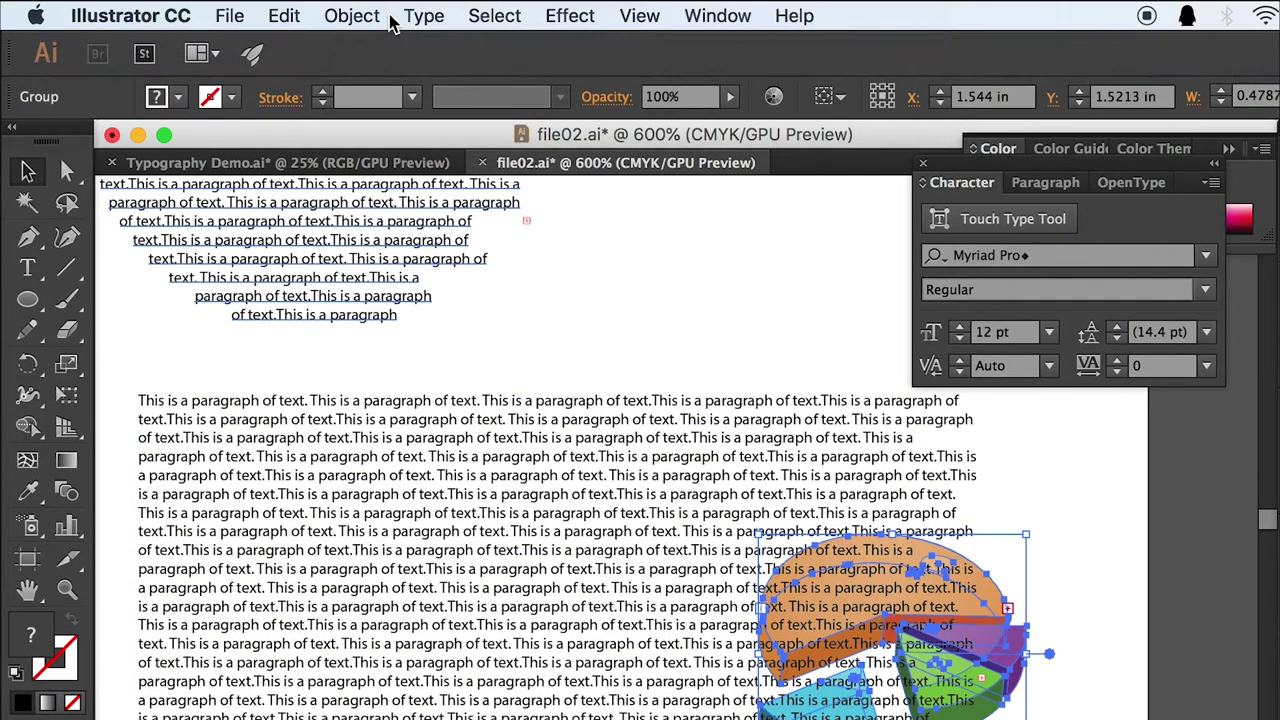
{"action": "left_click", "coordinate": [360, 16]}
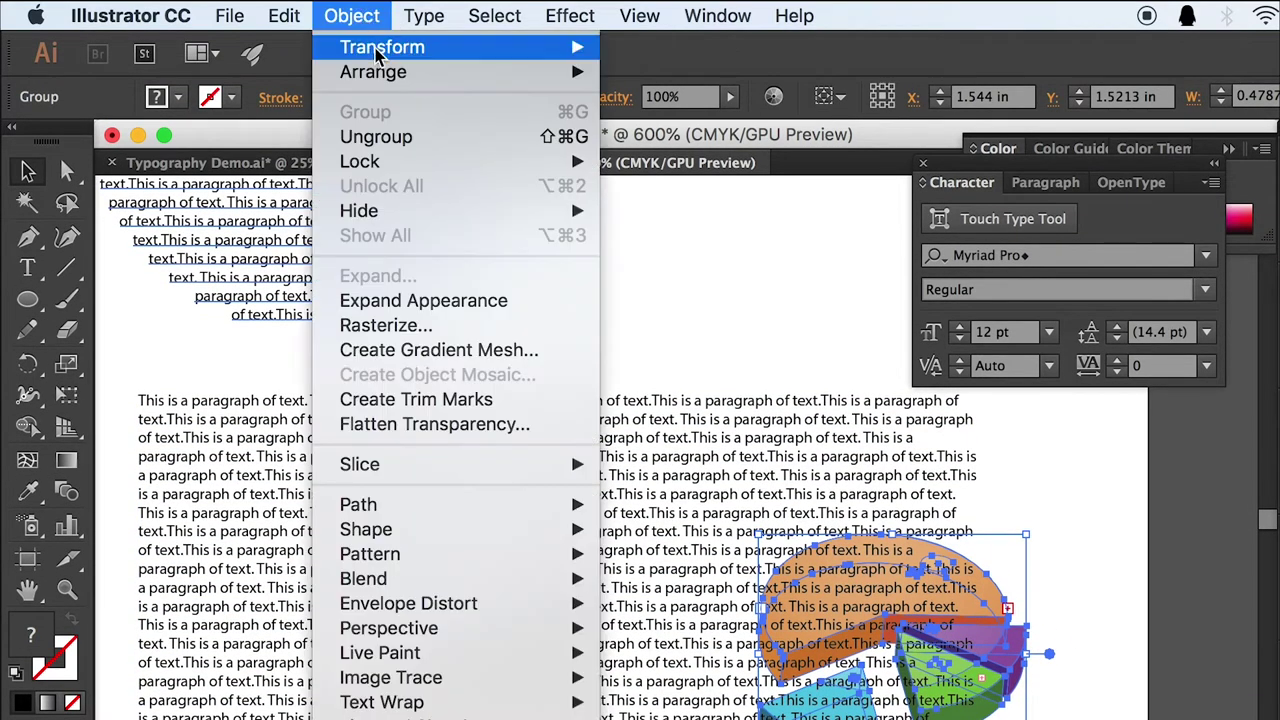
{"action": "mouse_move", "coordinate": [380, 76]}
{"action": "left_click", "coordinate": [690, 73]}
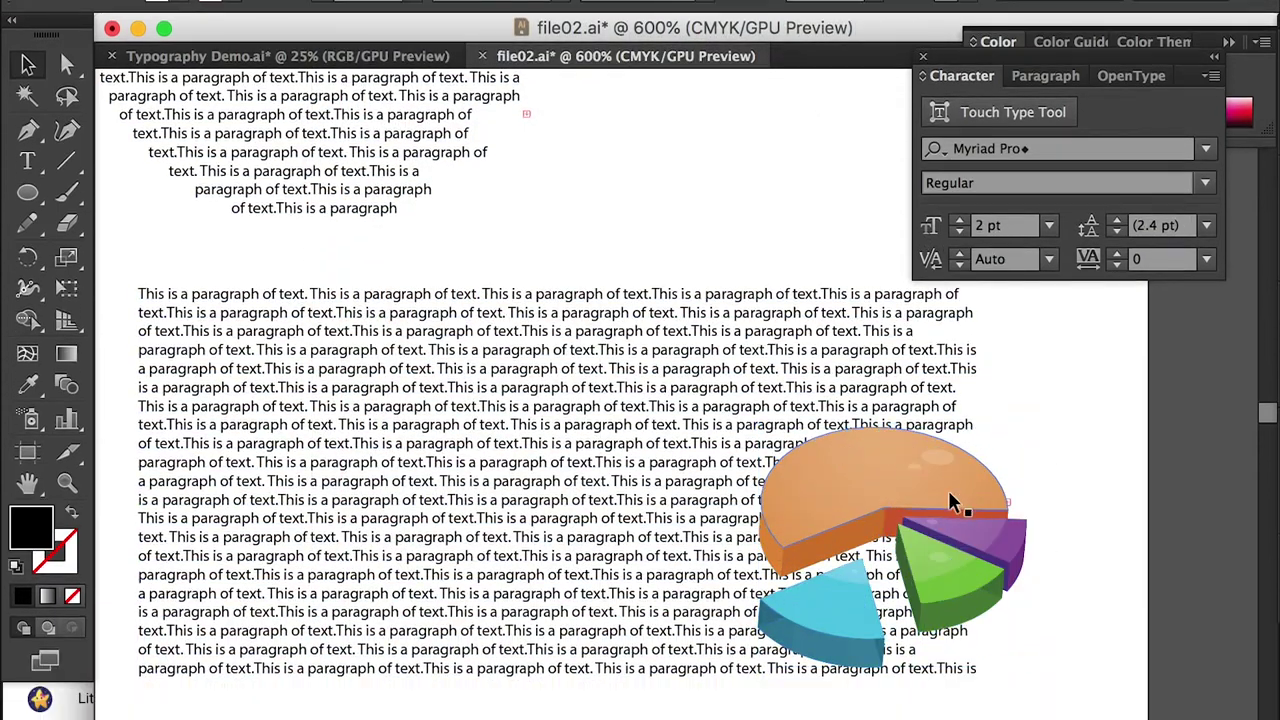
{"action": "left_click_drag", "start_coordinate": [890, 580], "coordinate": [820, 540]}
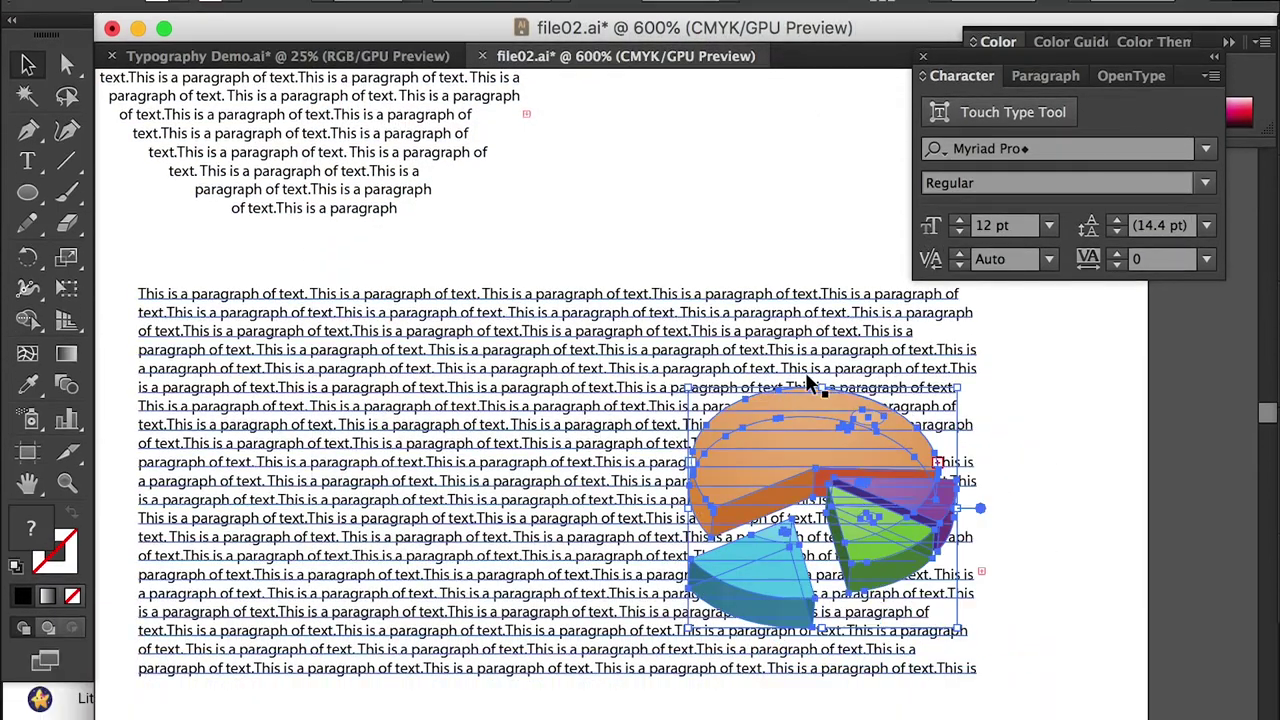
{"action": "left_click", "coordinate": [660, 482], "text": "shift"}
{"action": "left_click", "coordinate": [1120, 357]}
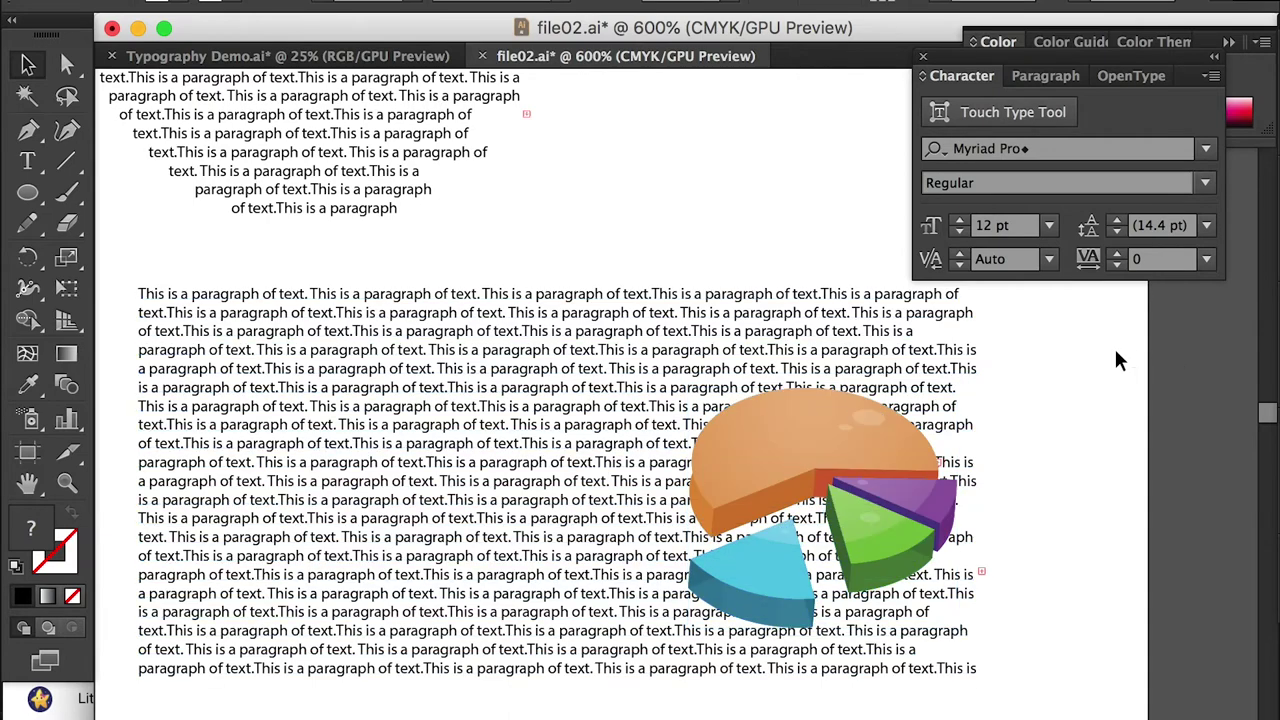
{"action": "left_click", "coordinate": [798, 444]}
- Apply Object > Text Wrap > Make to the pie chart and confirm the alert
{"action": "left_click", "coordinate": [460, 152], "text": "shift"}
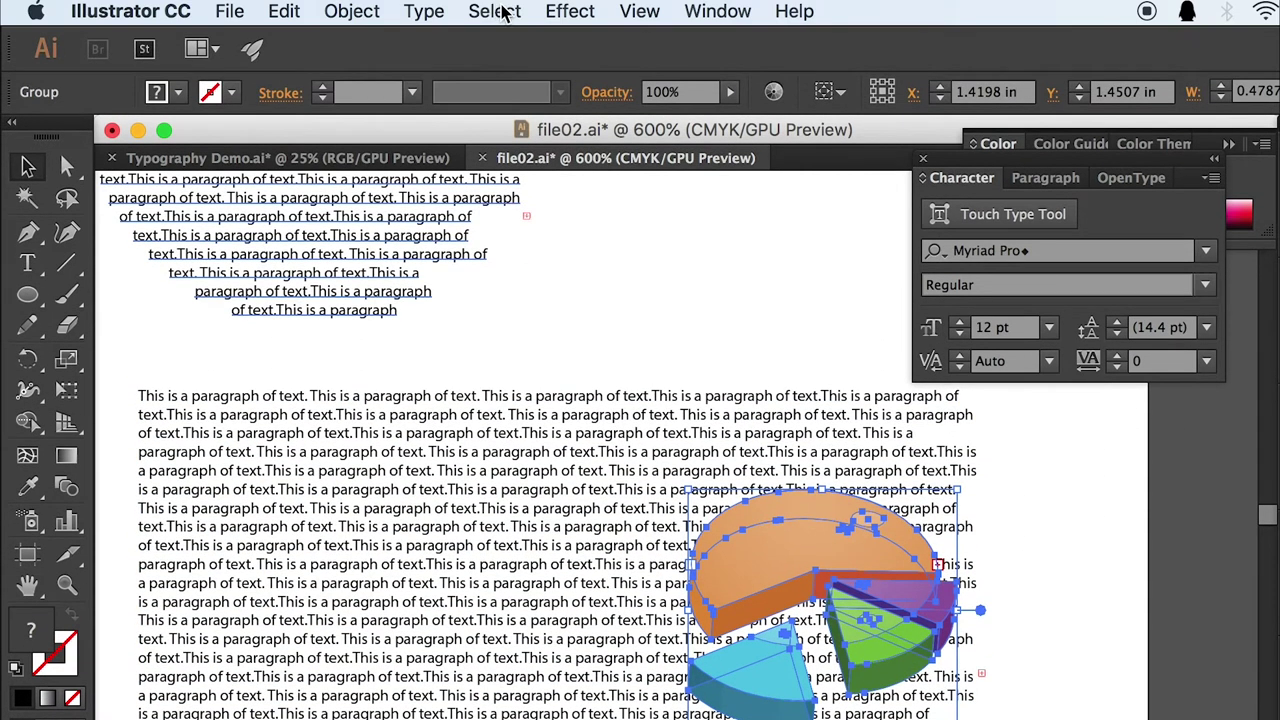
{"action": "left_click", "coordinate": [352, 11]}
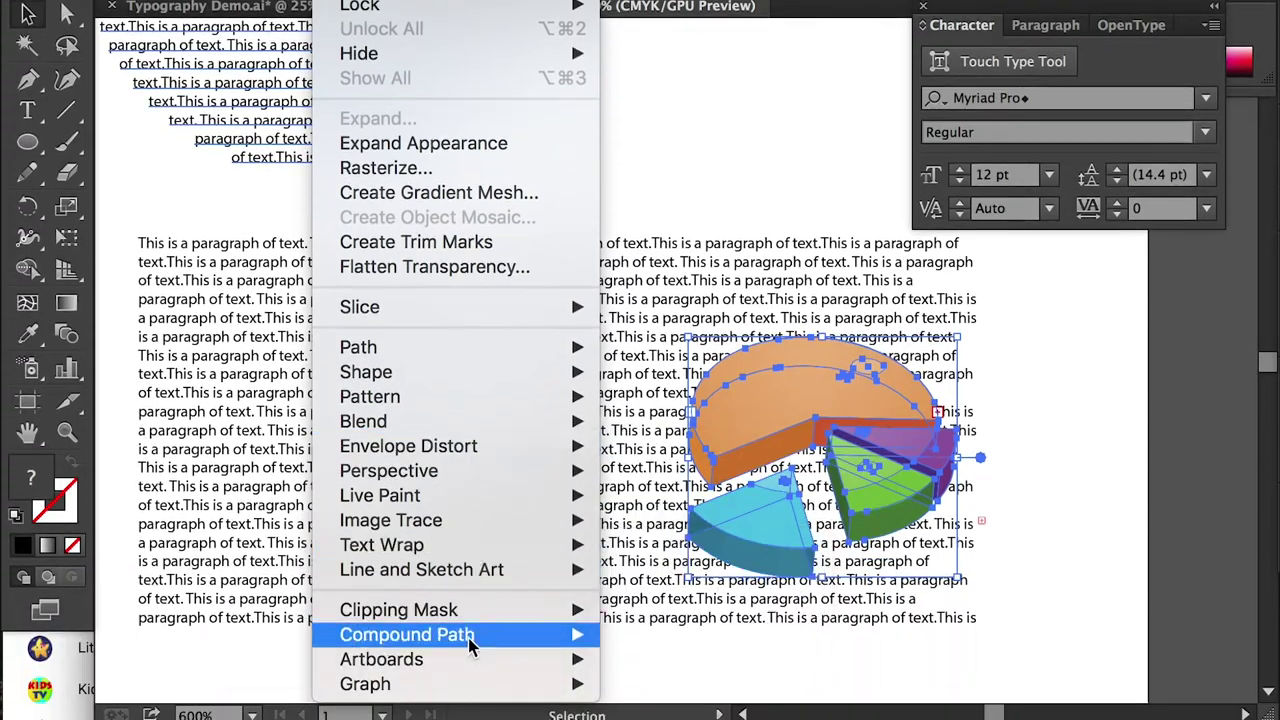
{"action": "mouse_move", "coordinate": [437, 543]}
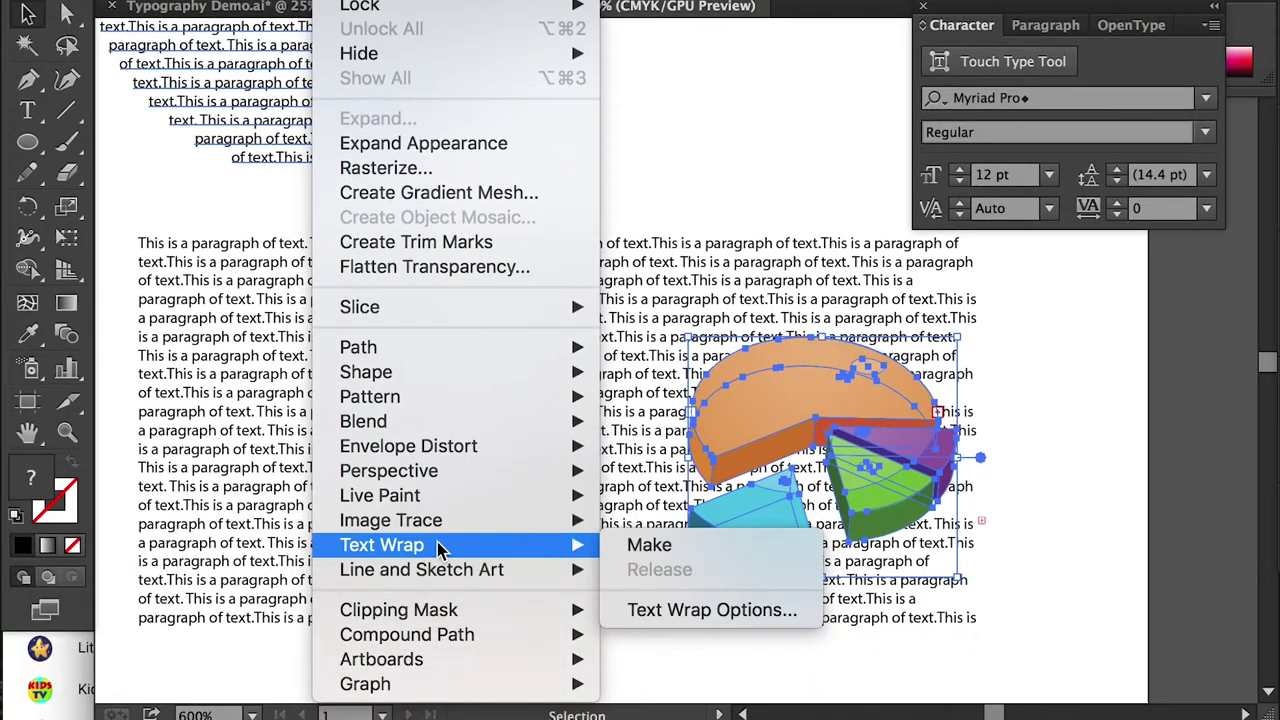
{"action": "left_click", "coordinate": [649, 545]}
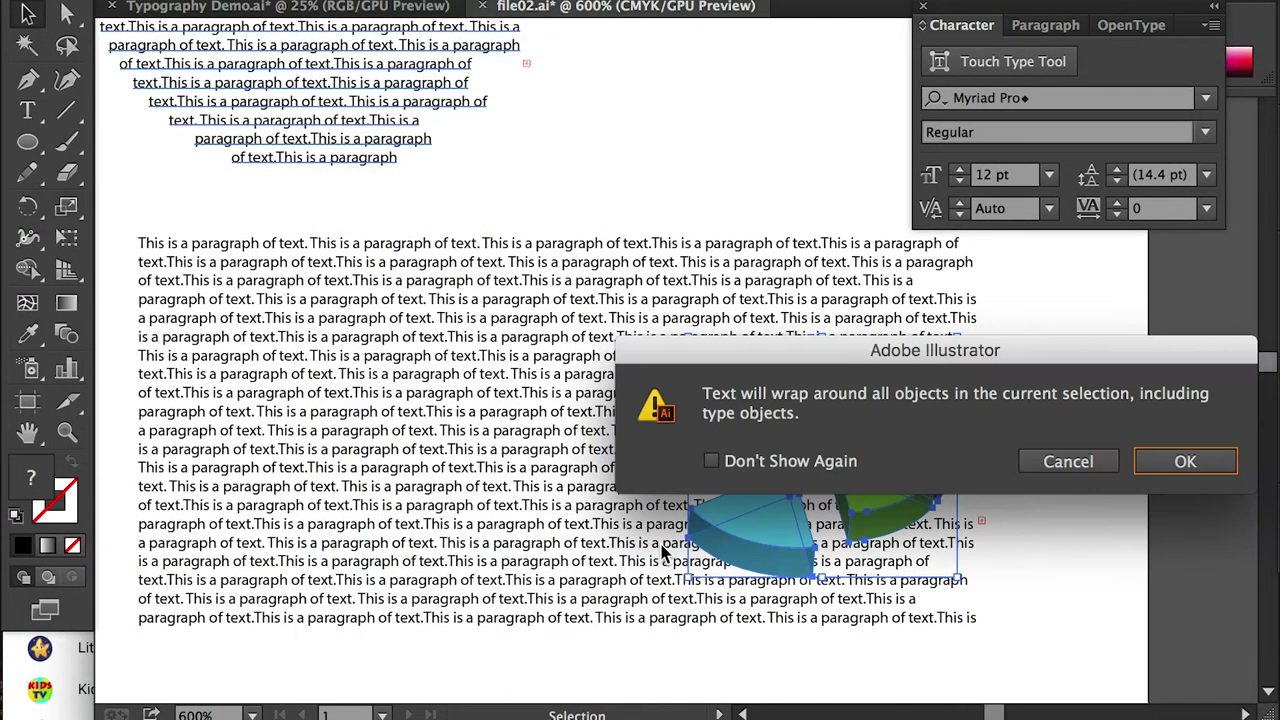
{"action": "left_click", "coordinate": [1185, 468]}
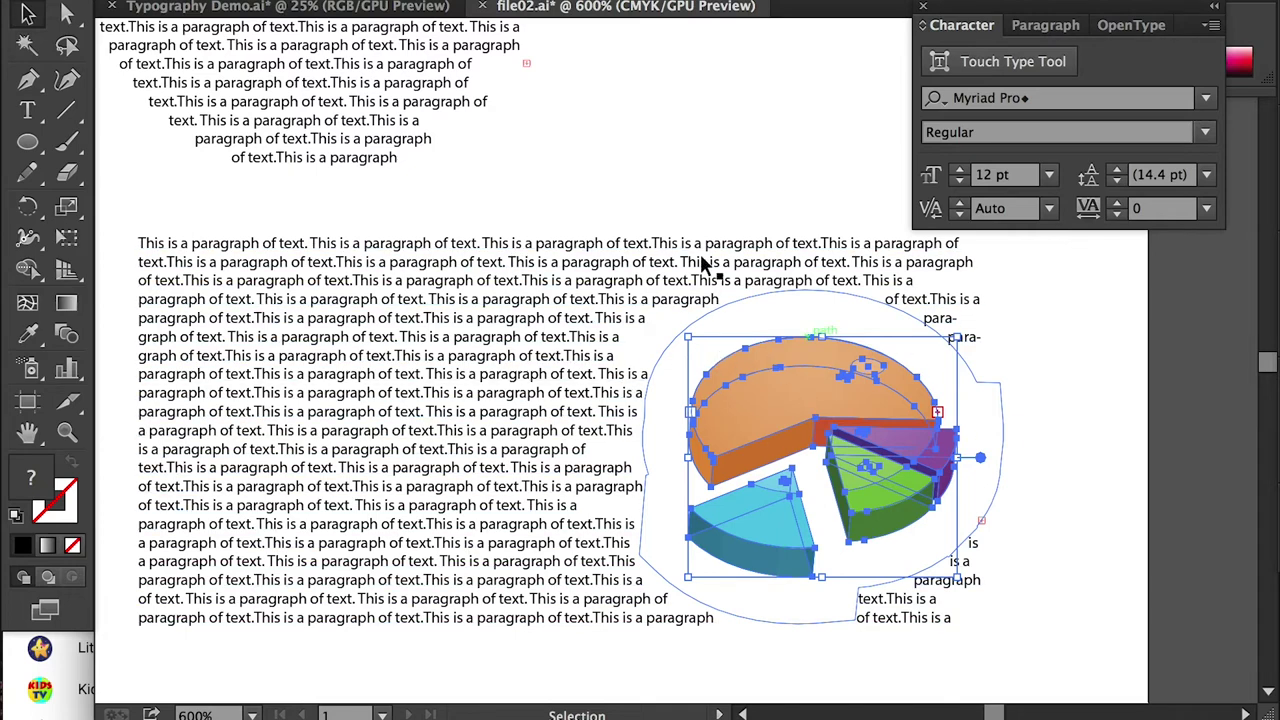
- Open Text Wrap Options, lower the offset to 4 pt and enable Preview
{"action": "left_click", "coordinate": [345, 0]}
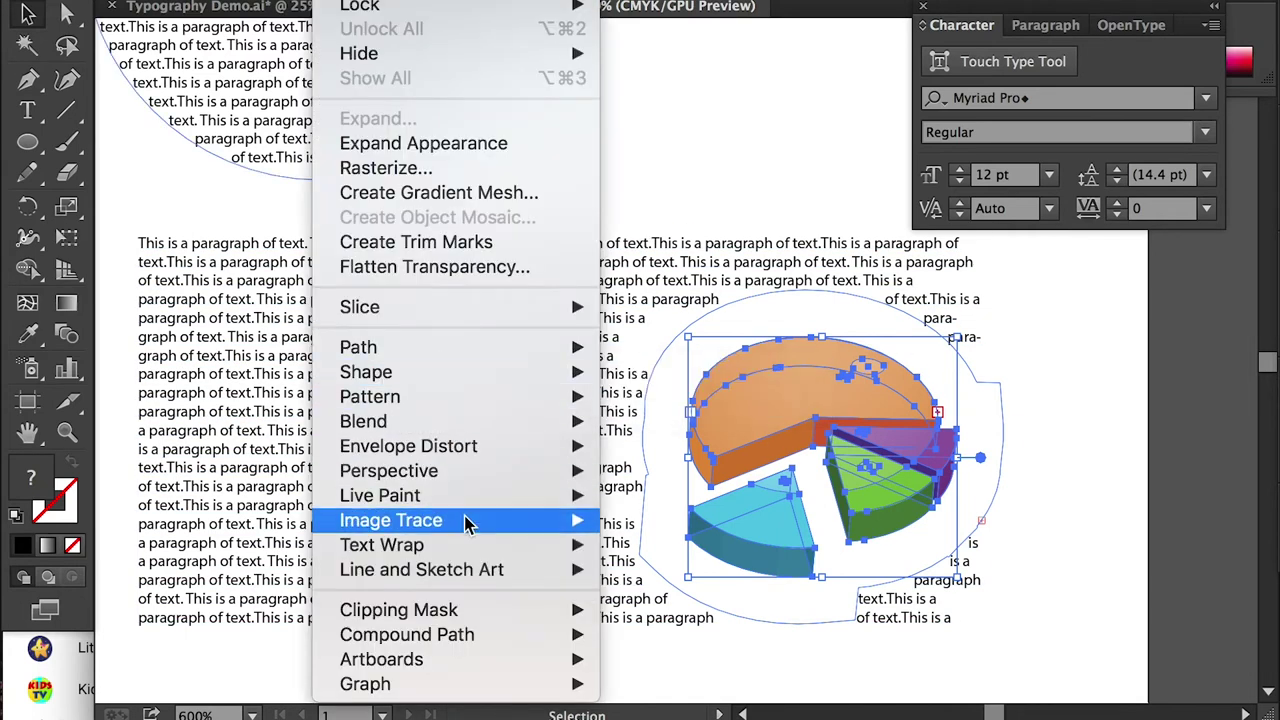
{"action": "mouse_move", "coordinate": [468, 545]}
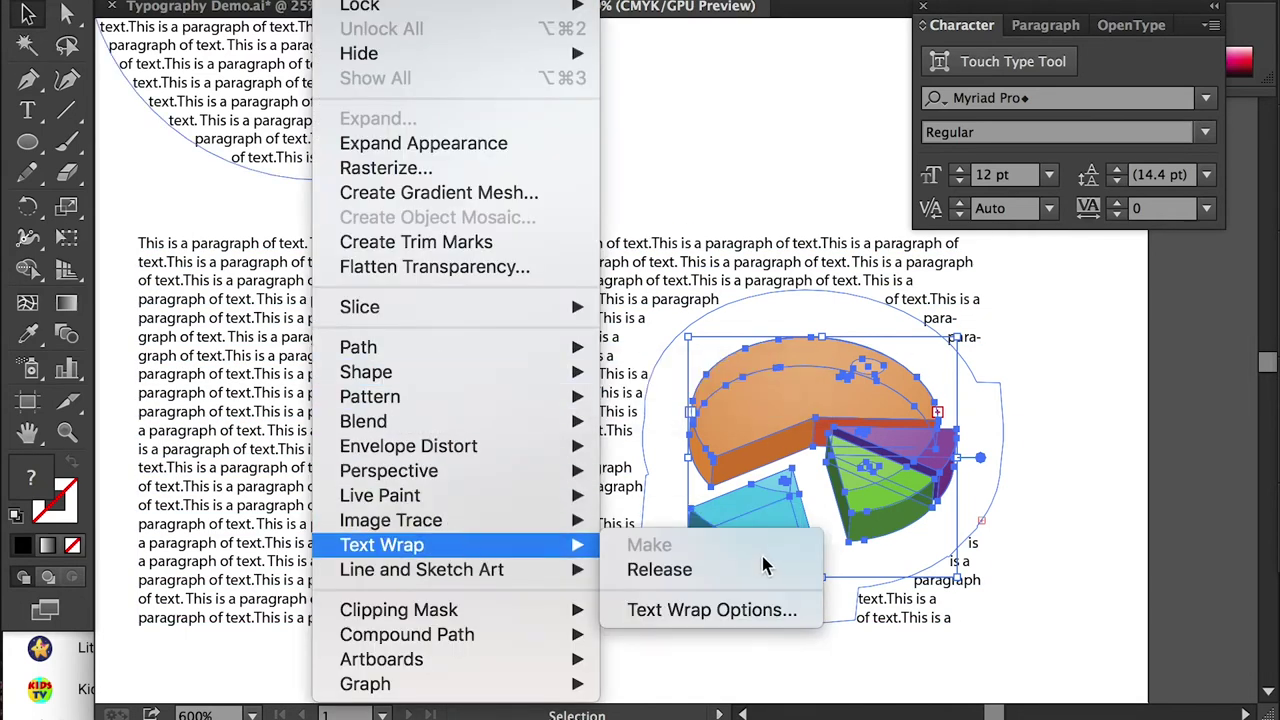
{"action": "left_click", "coordinate": [770, 612]}
{"action": "left_click_drag", "start_coordinate": [849, 322], "coordinate": [1122, 322]}
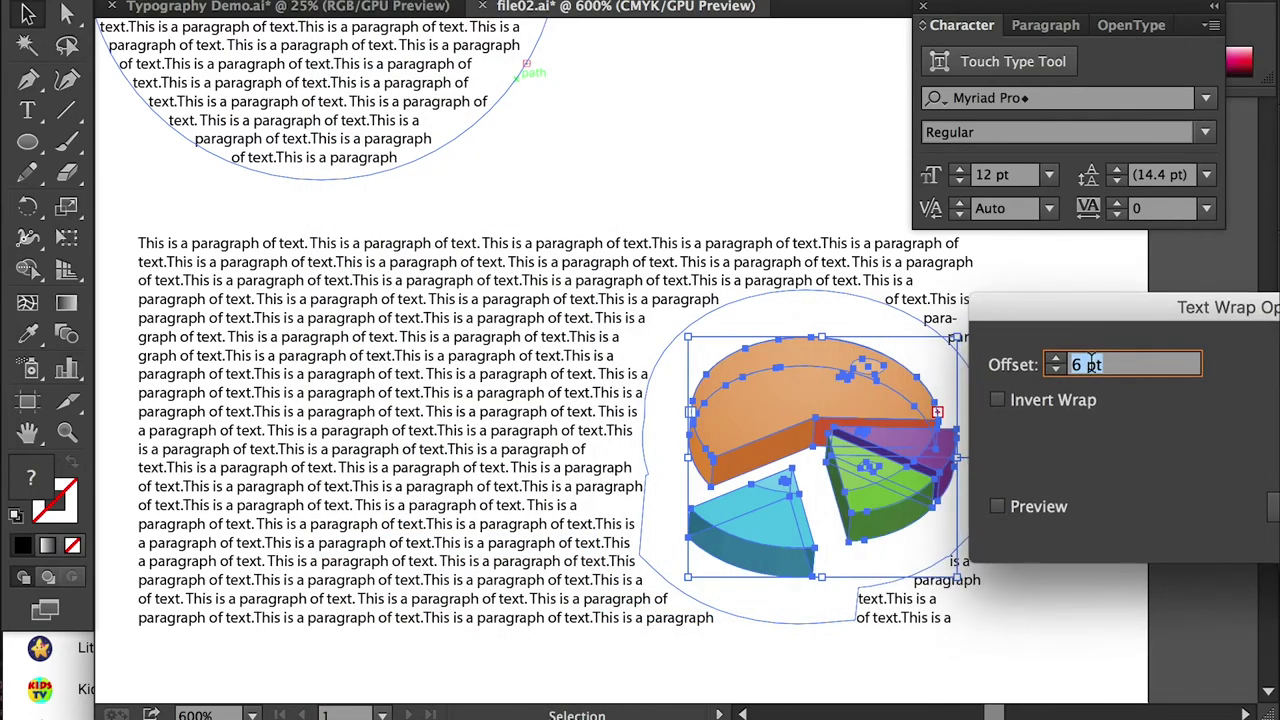
{"action": "left_click", "coordinate": [1055, 370]}
{"action": "left_click", "coordinate": [1055, 370]}
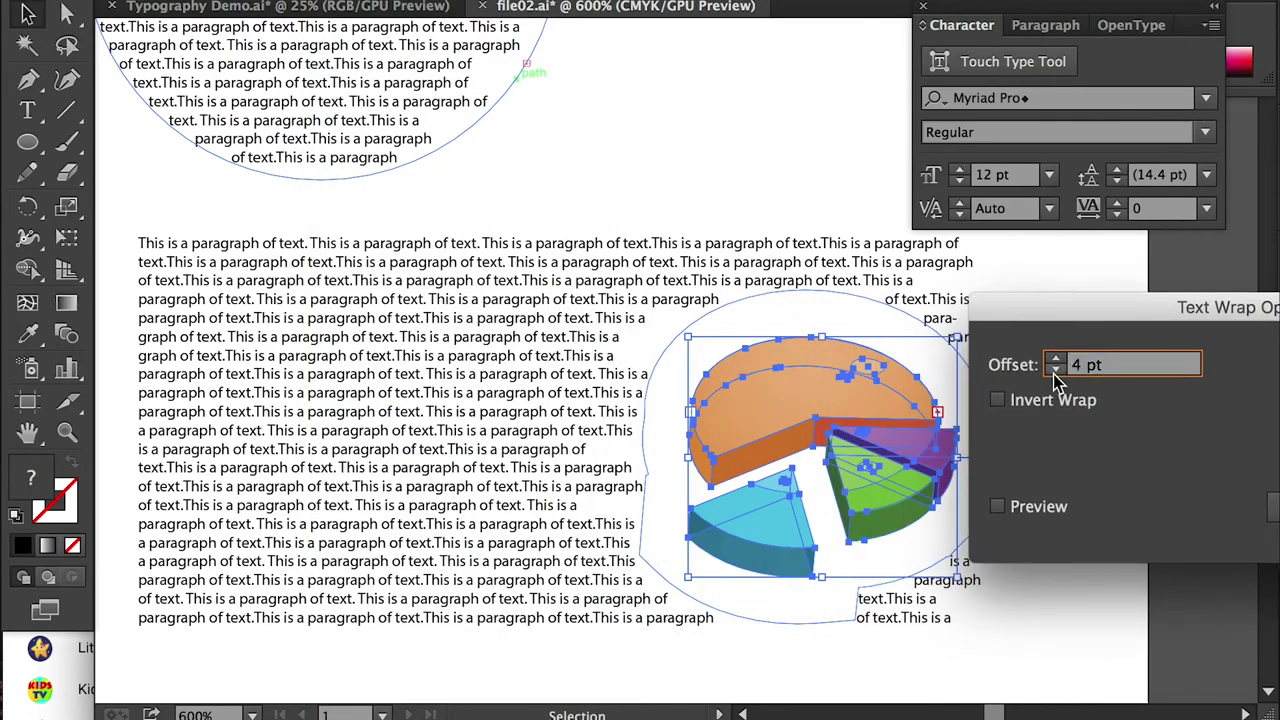
{"action": "left_click", "coordinate": [998, 507]}
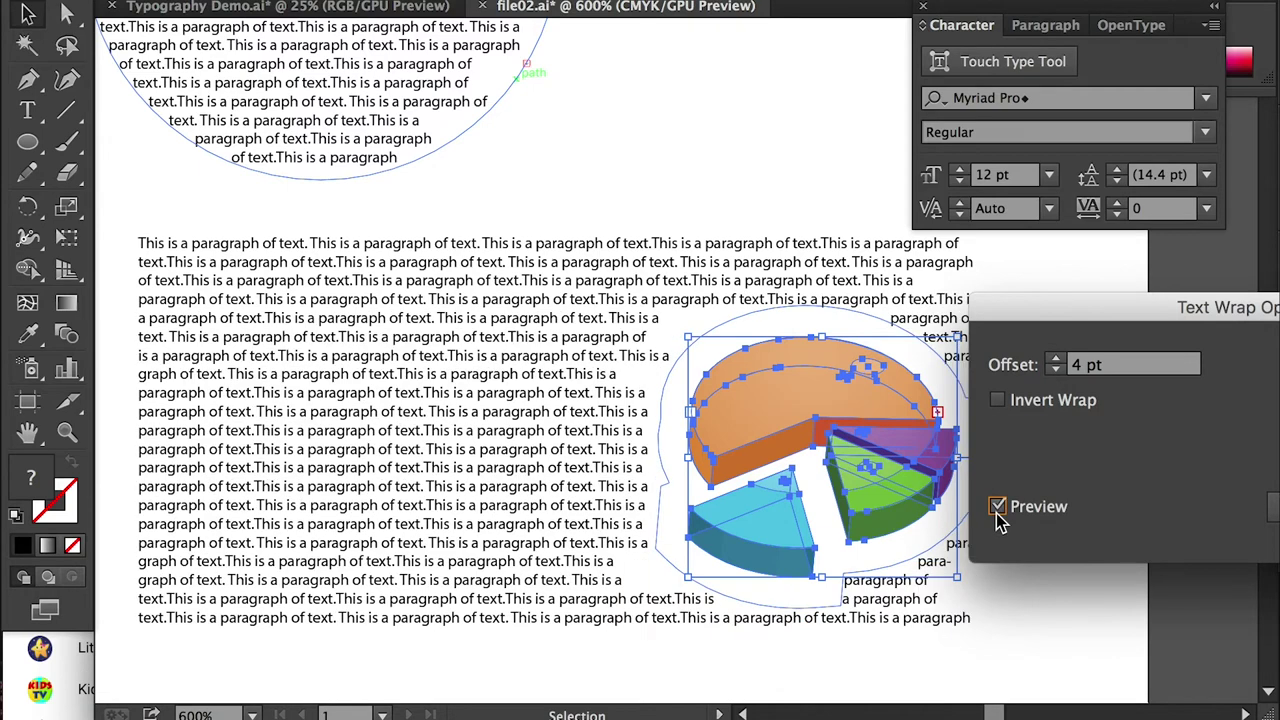
- Settle the wrap offset at 2 pt after comparing 1 and 2 pt, confirm, and deselect
{"action": "left_click", "coordinate": [1056, 370]}
{"action": "left_click", "coordinate": [1056, 370]}
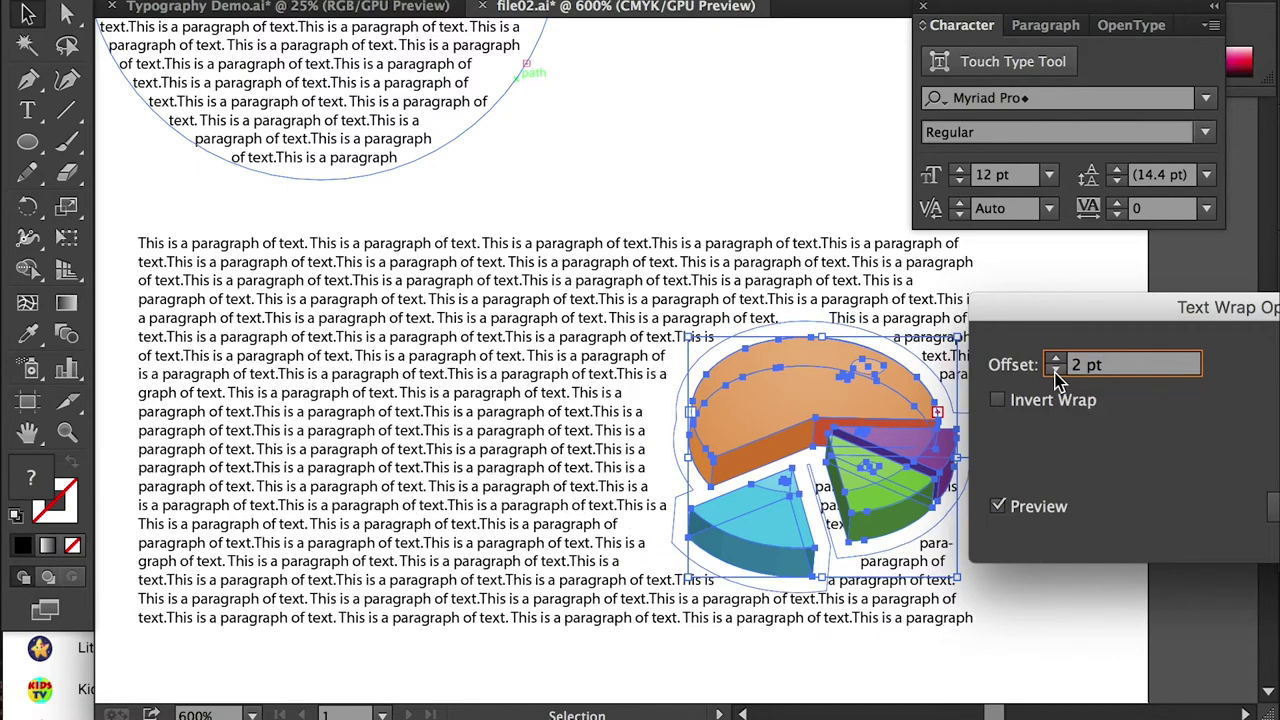
{"action": "left_click", "coordinate": [1055, 360]}
{"action": "left_click", "coordinate": [1056, 370]}
{"action": "left_click", "coordinate": [1056, 370]}
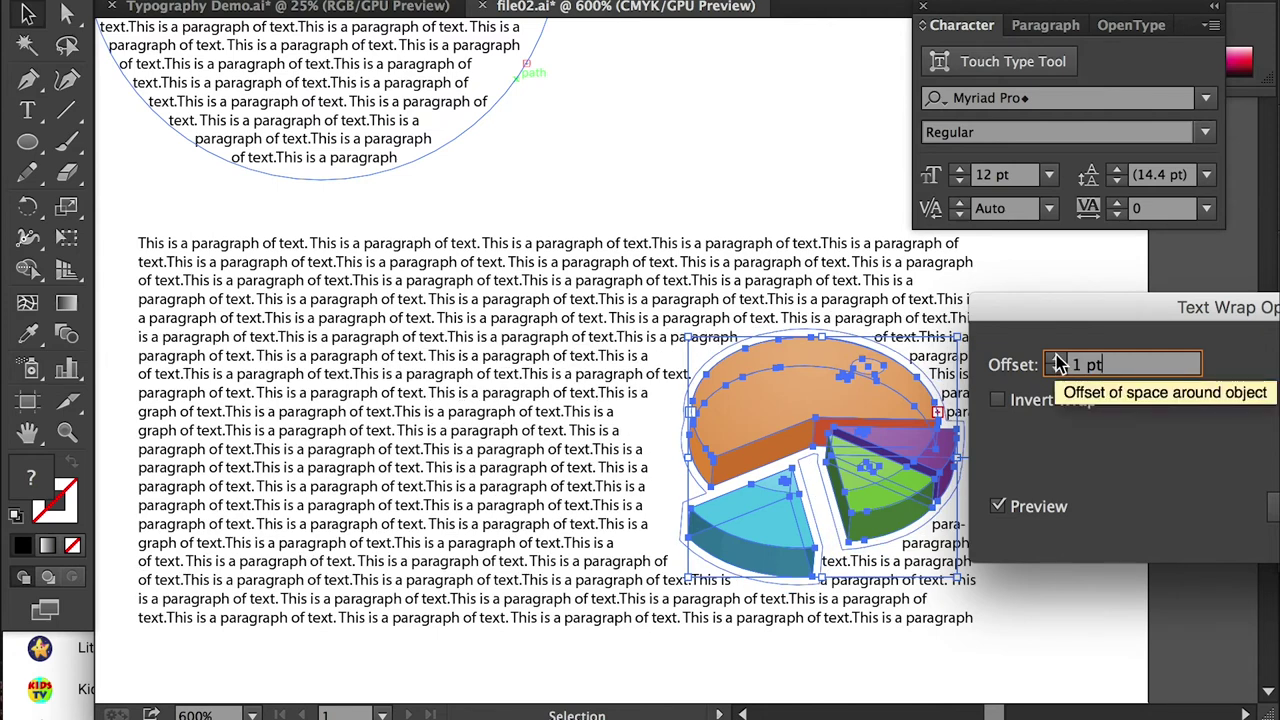
{"action": "left_click", "coordinate": [1056, 360]}
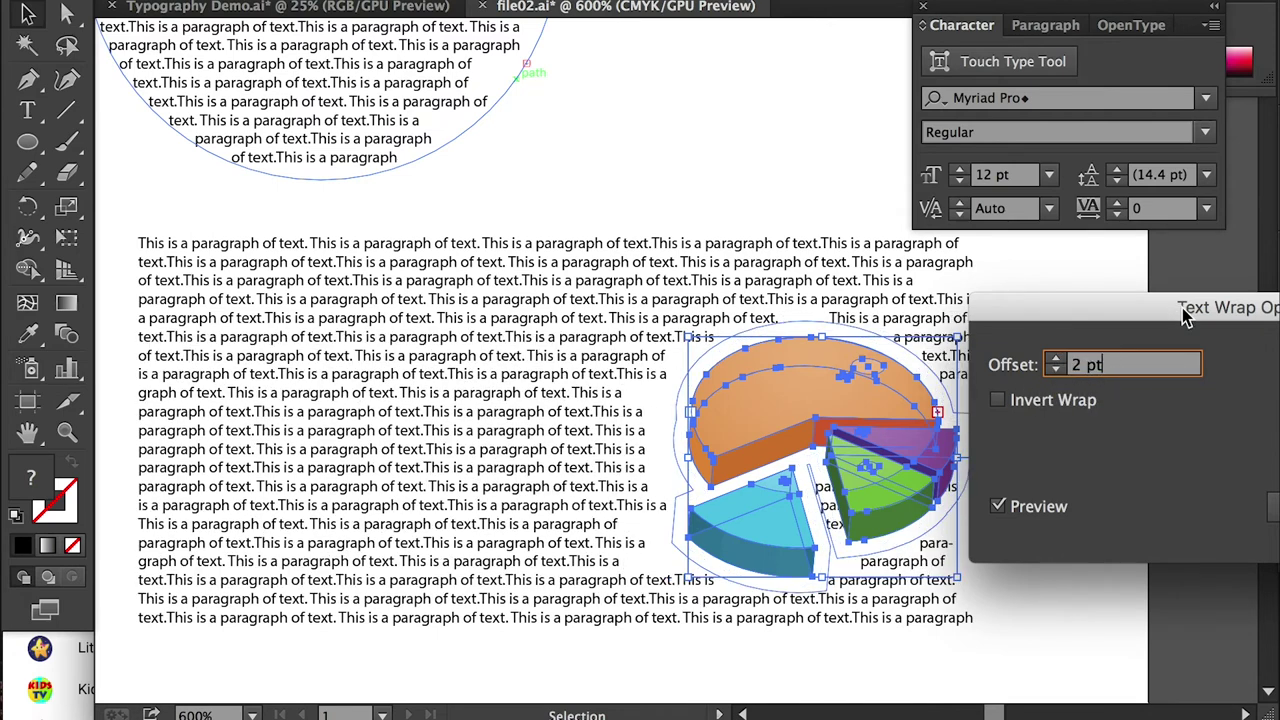
{"action": "left_click_drag", "start_coordinate": [1183, 316], "coordinate": [771, 250]}
{"action": "left_click", "coordinate": [1035, 456]}
{"action": "left_click", "coordinate": [1065, 512]}
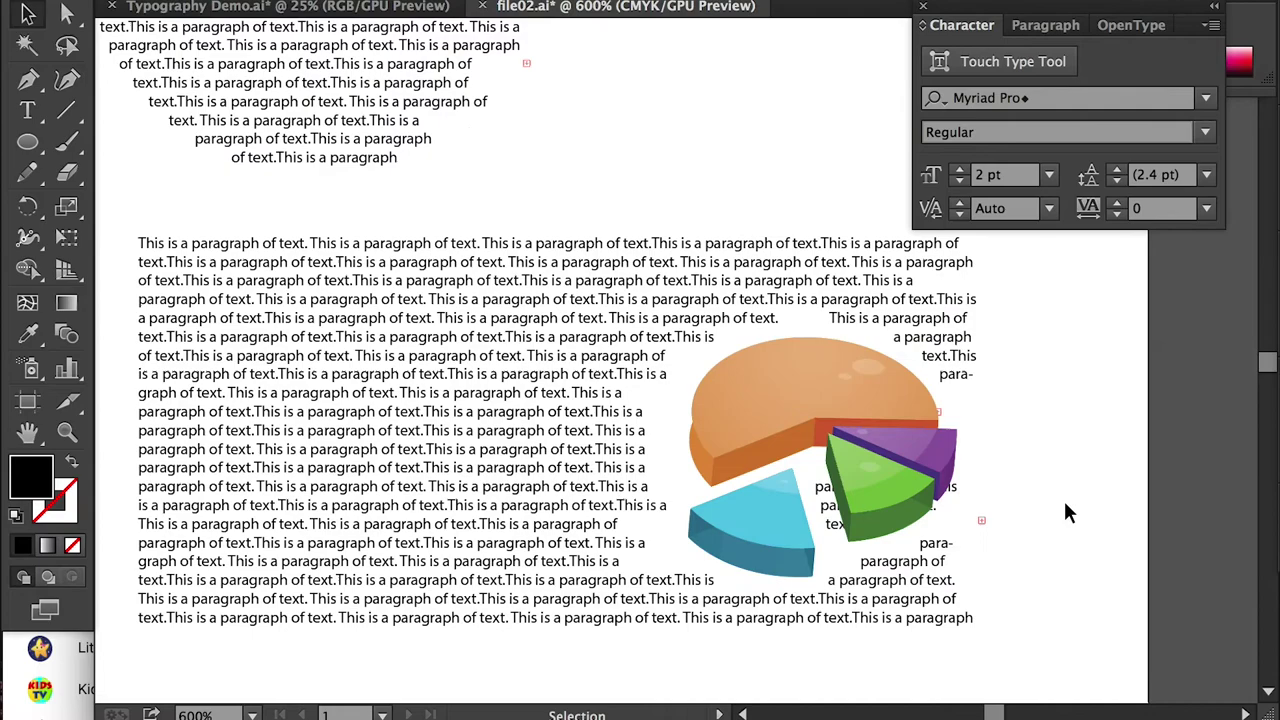
- Drag the pie chart left, then right, then nudge it slightly left within the paragraph block
{"action": "left_click_drag", "start_coordinate": [890, 485], "coordinate": [736, 442]}
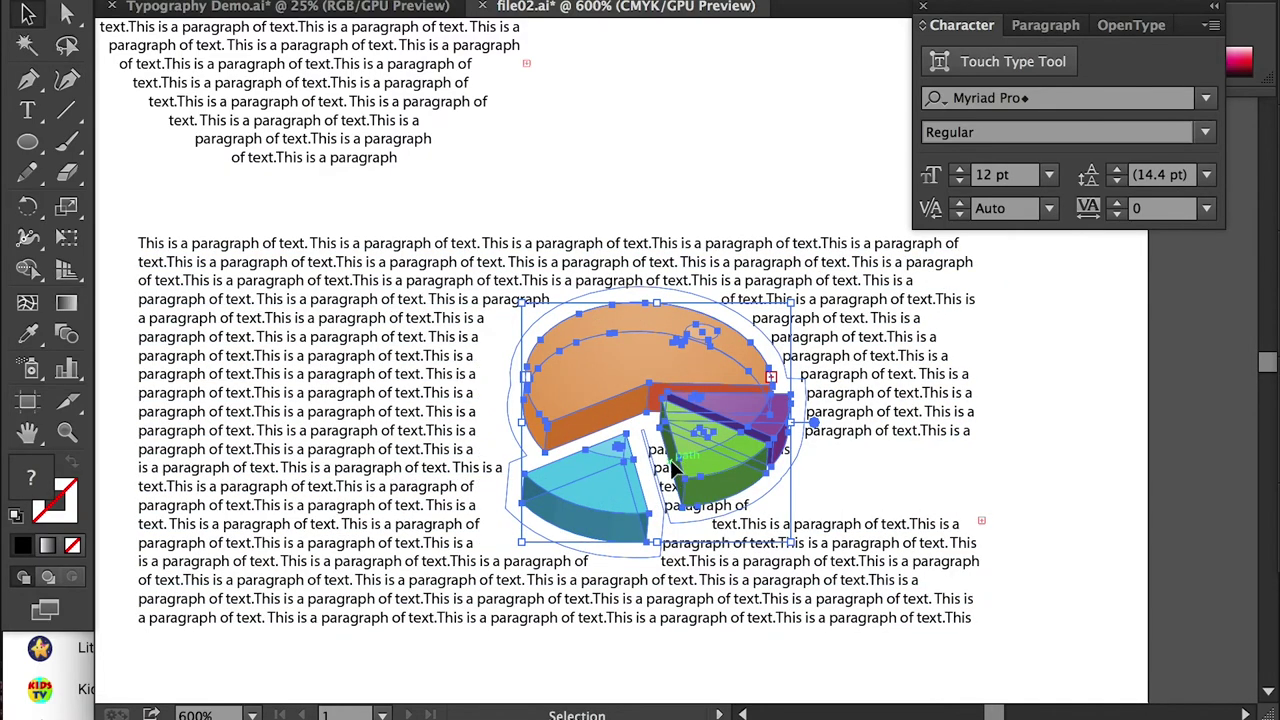
{"action": "left_click_drag", "start_coordinate": [672, 466], "coordinate": [826, 437]}
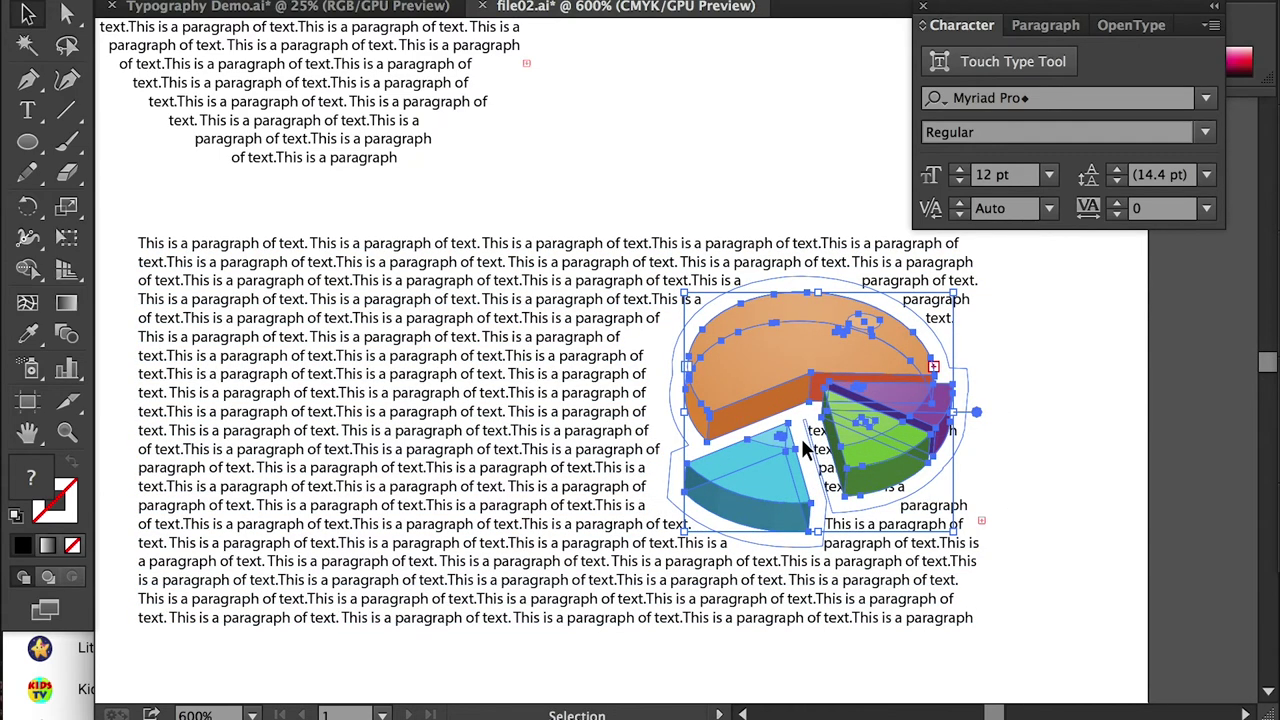
{"action": "mouse_move", "coordinate": [875, 462]}
{"action": "left_mouse_down"}
{"action": "mouse_move", "coordinate": [905, 455]}
{"action": "mouse_move", "coordinate": [860, 455]}
{"action": "left_mouse_up"}
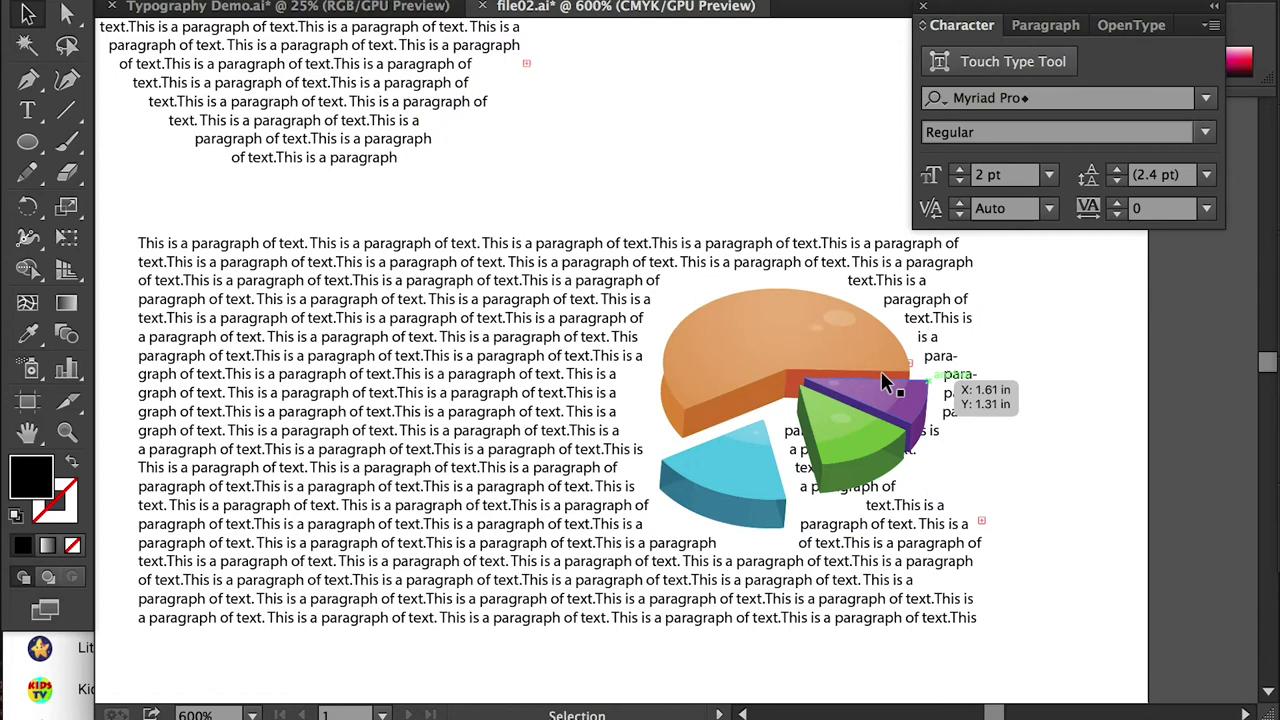
- Inside the pie chart group, draw a white-filled ellipse over the chart
{"action": "double_click", "coordinate": [778, 355]}
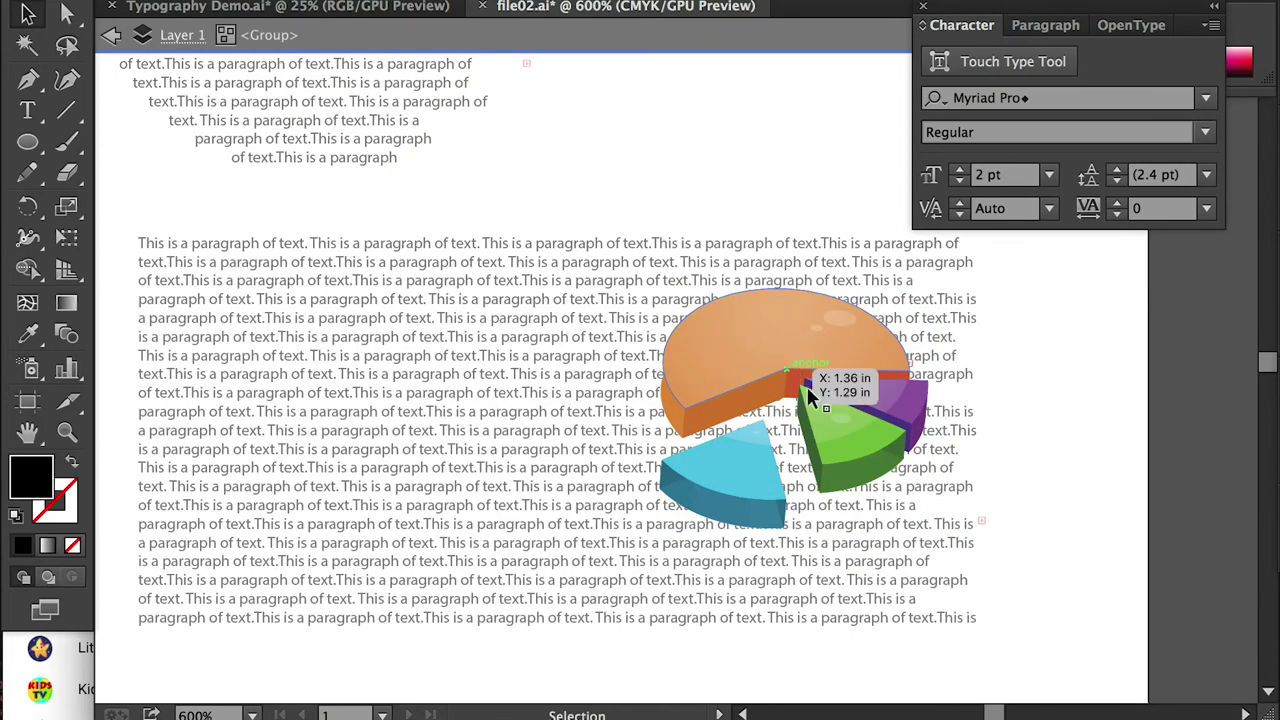
{"action": "left_click", "coordinate": [29, 140]}
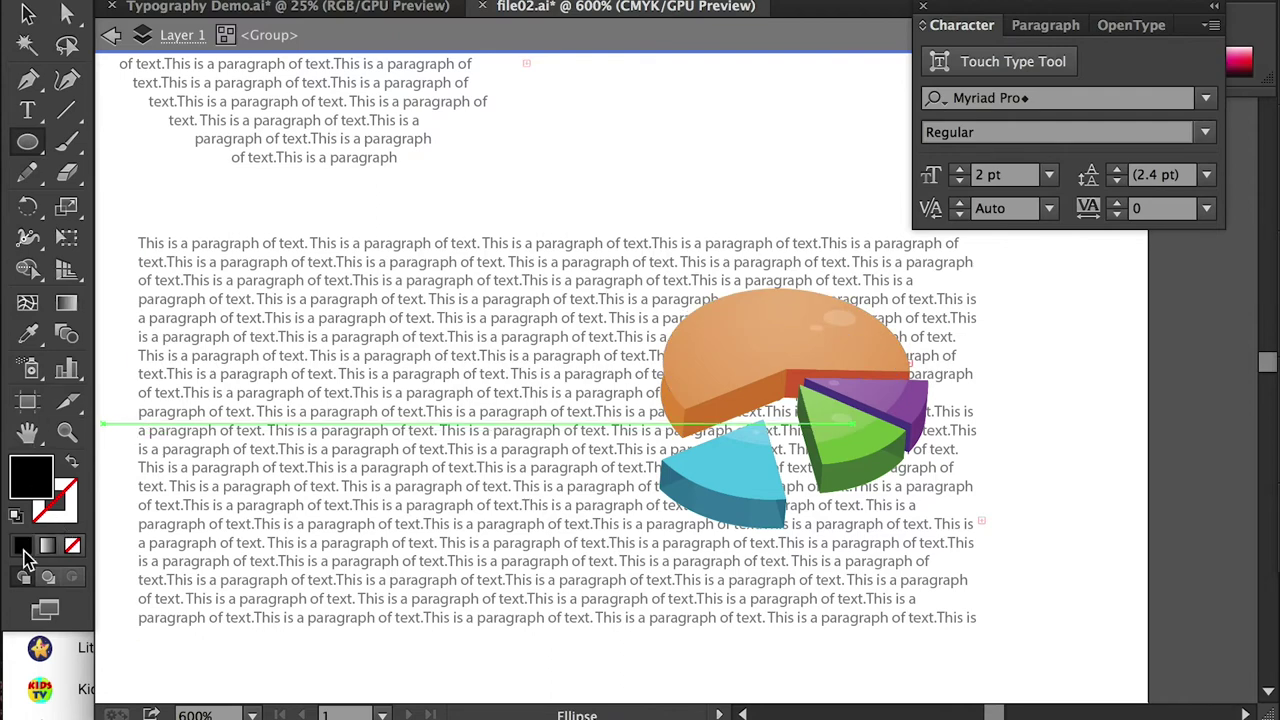
{"action": "double_click", "coordinate": [31, 476]}
{"action": "left_click", "coordinate": [578, 253]}
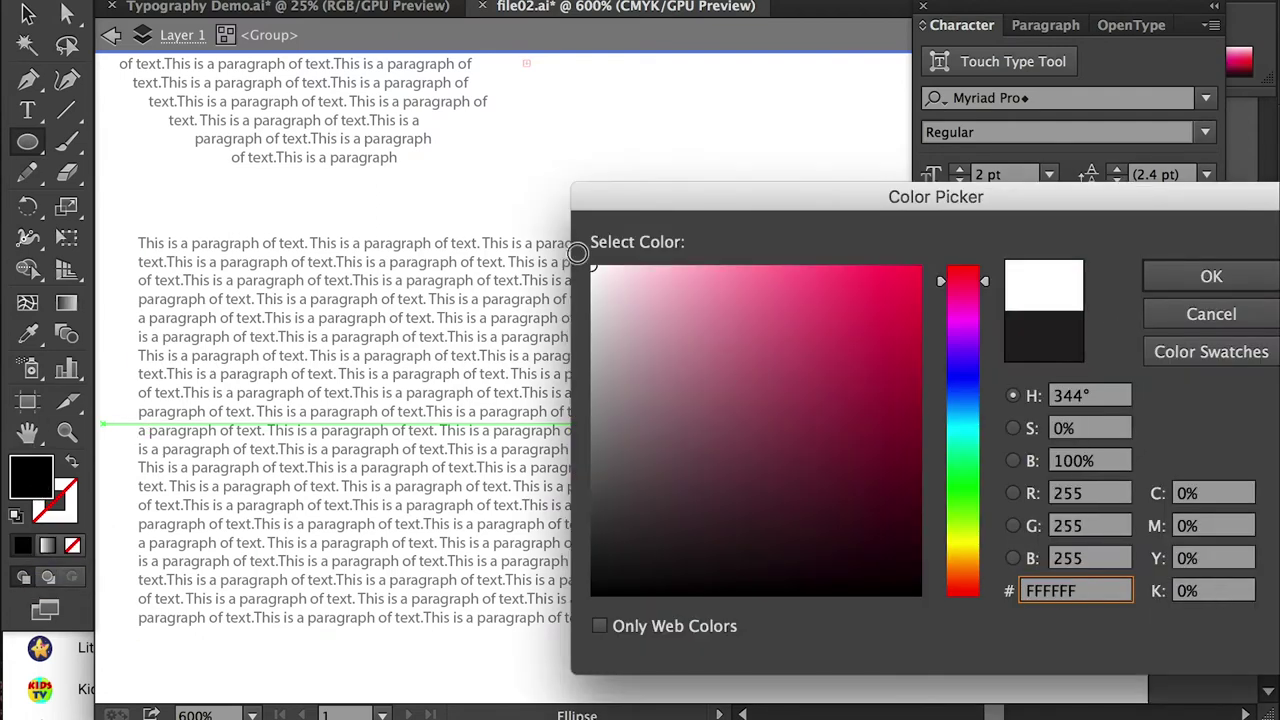
{"action": "left_click", "coordinate": [1183, 276]}
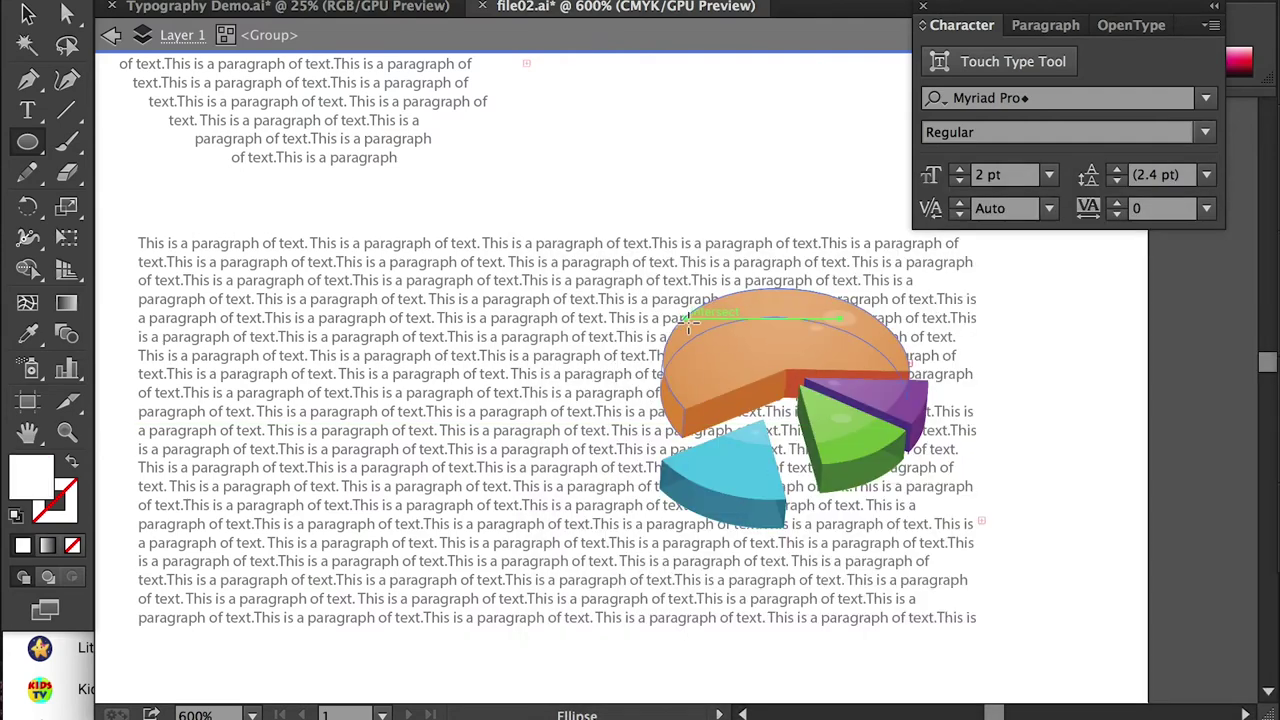
{"action": "left_click_drag", "start_coordinate": [690, 325], "coordinate": [918, 488]}
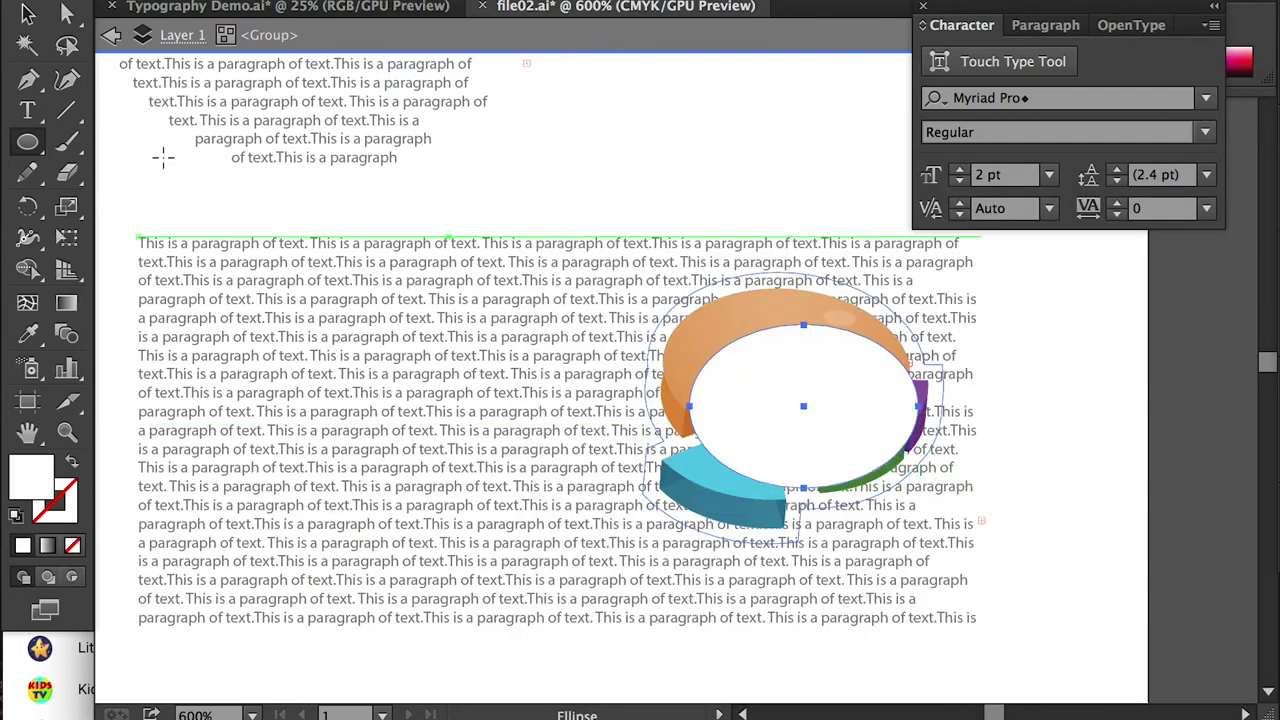
- Send the white ellipse behind the pie chart and deselect so the text rewraps
{"action": "left_click", "coordinate": [27, 12]}
{"action": "left_click", "coordinate": [352, 11]}
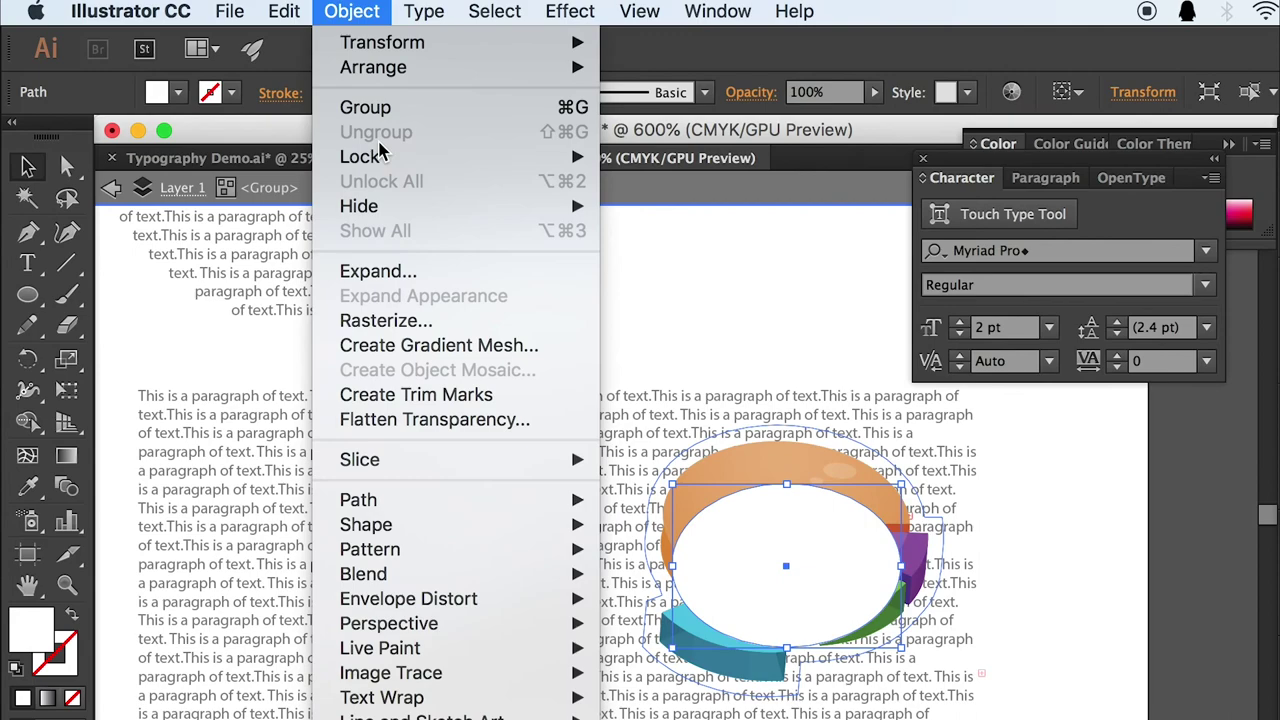
{"action": "mouse_move", "coordinate": [383, 66]}
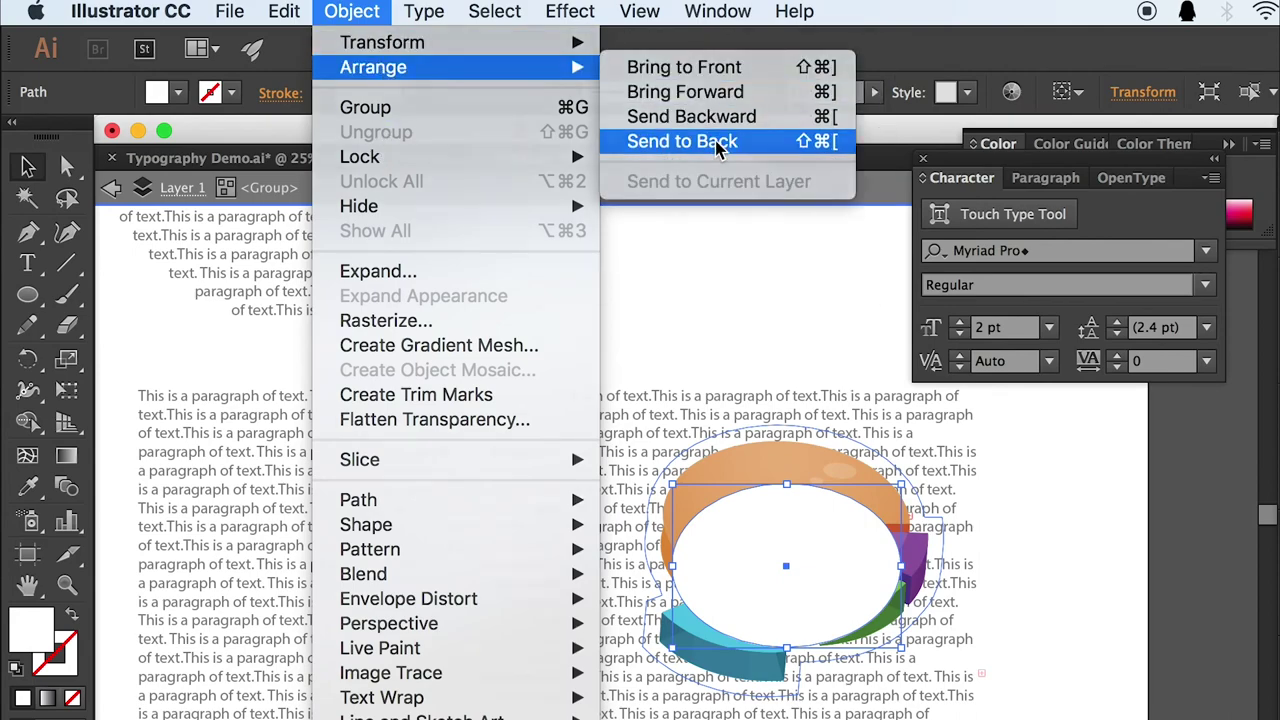
{"action": "left_click", "coordinate": [680, 137]}
{"action": "left_click", "coordinate": [1043, 478]}
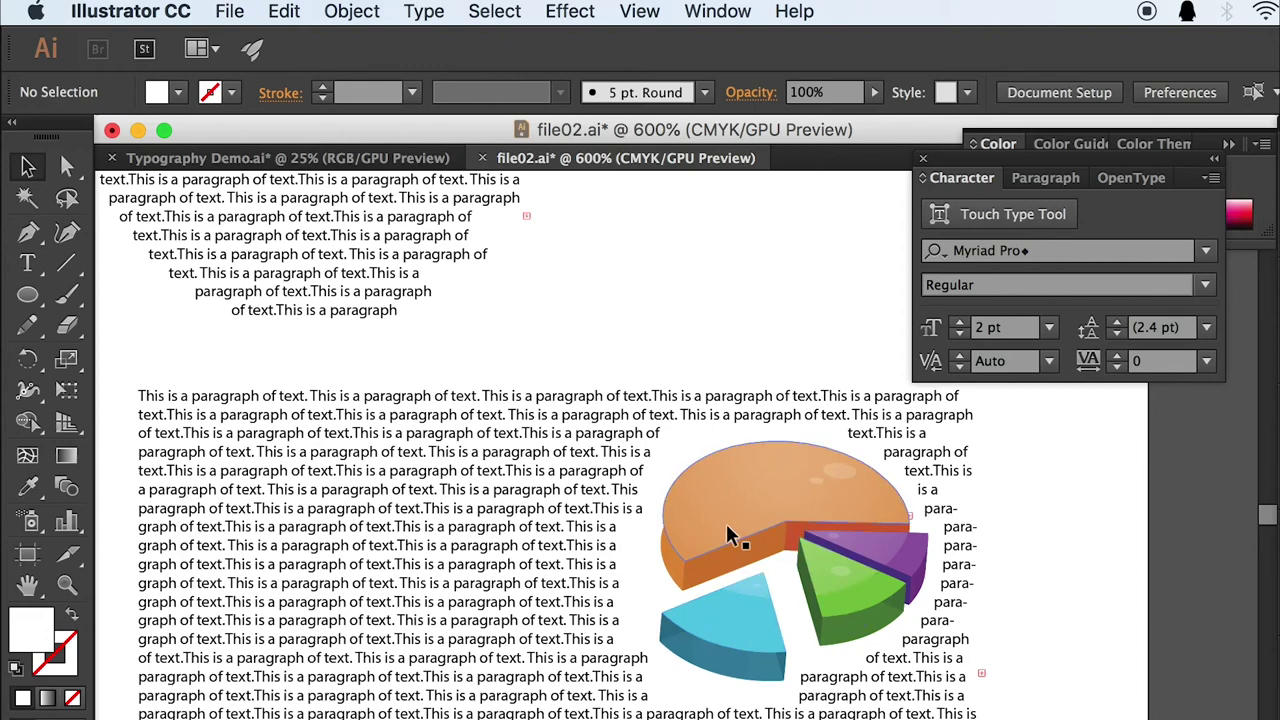
- Drag the pie chart and its backing ellipse further right within the text block
{"action": "left_click_drag", "start_coordinate": [728, 535], "coordinate": [952, 544]}
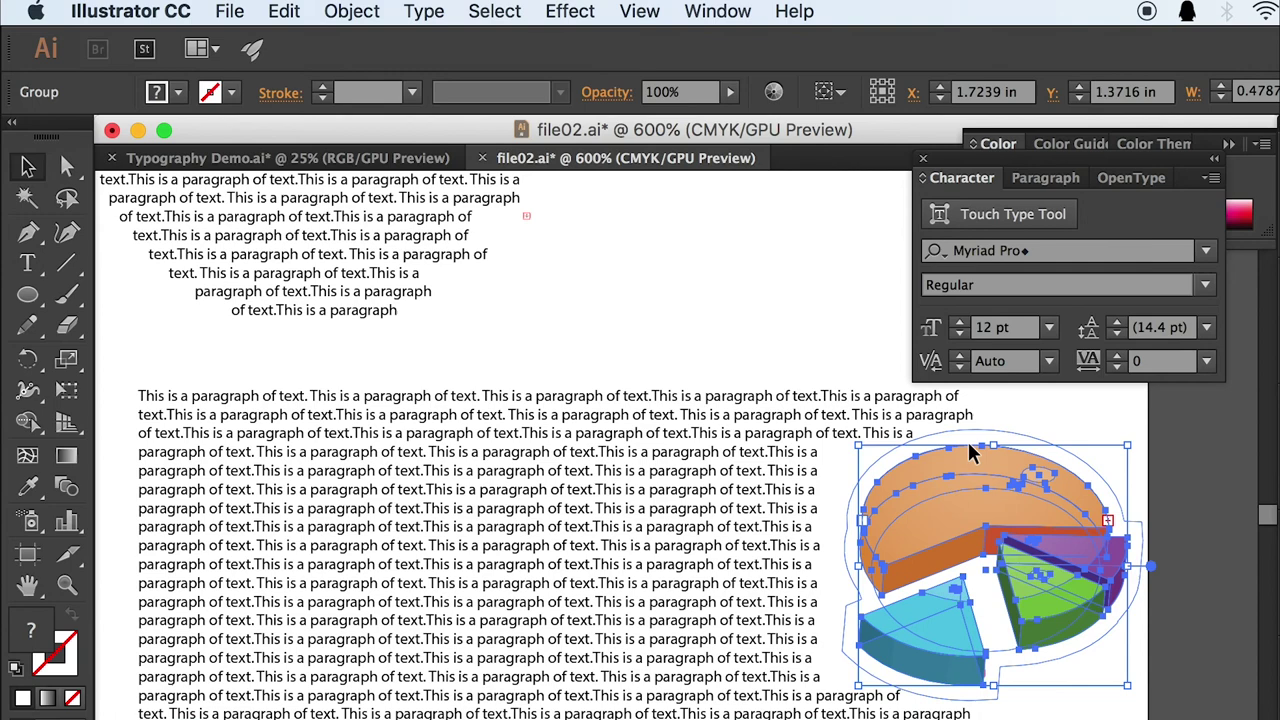